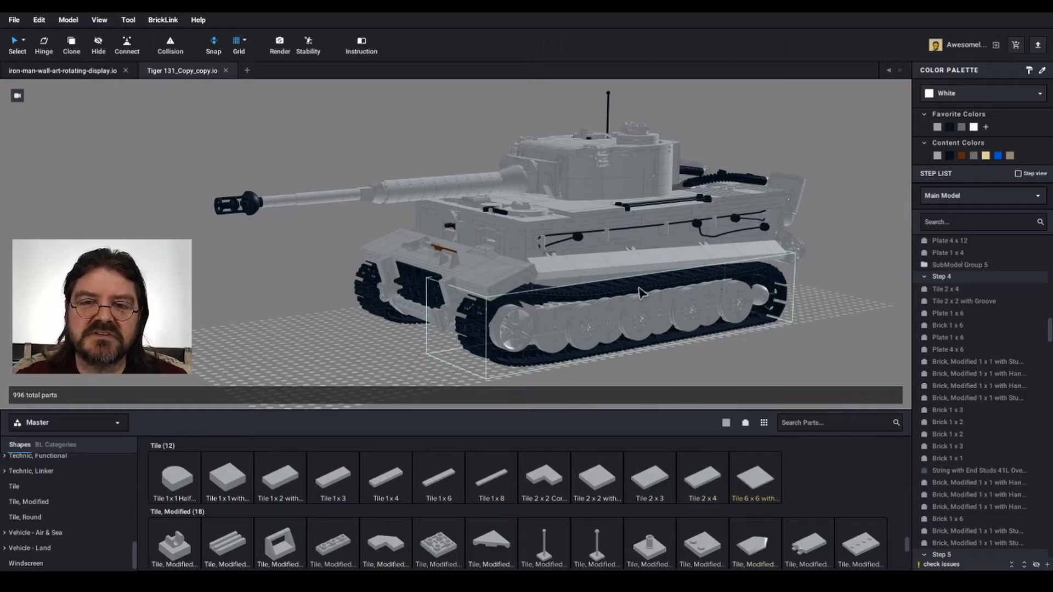
{"action": "left_click_drag", "start_coordinate": [637, 282], "coordinate": [573, 254]}
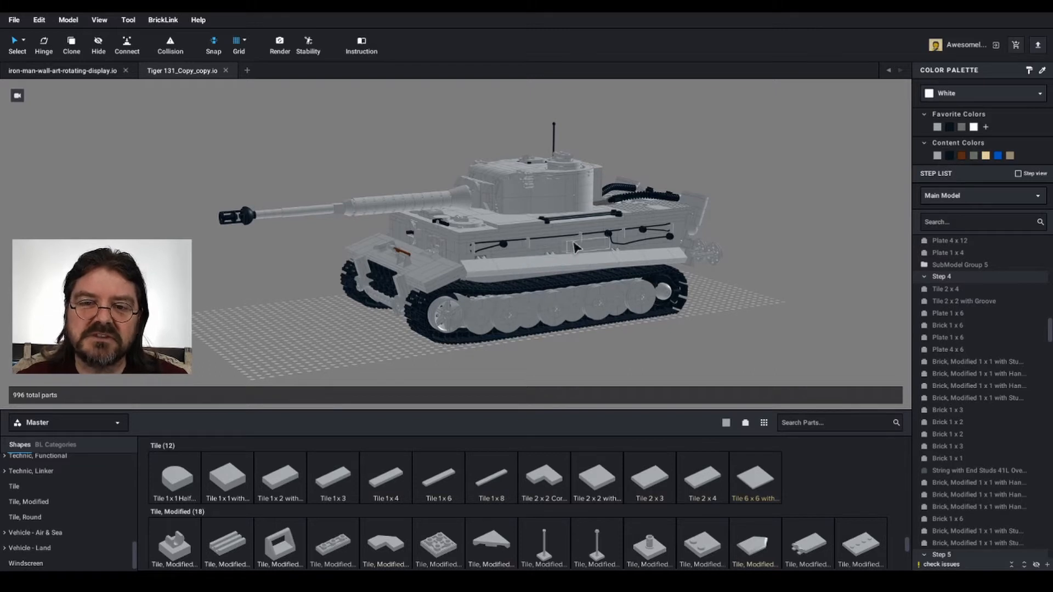
{"action": "left_click_drag", "start_coordinate": [575, 245], "coordinate": [708, 275]}
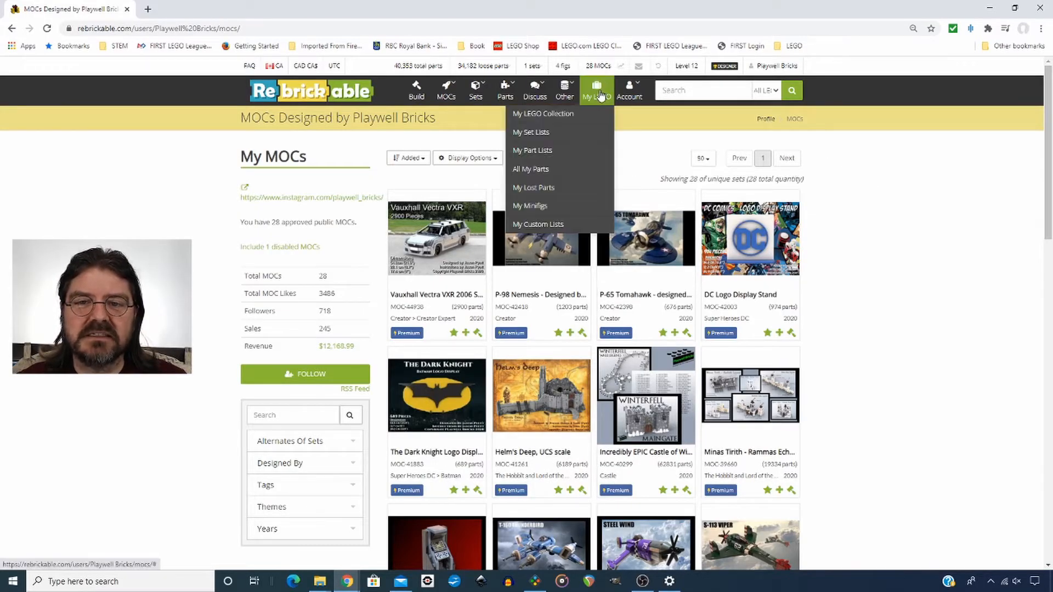
Switch to Rebrickable, open the My LEGO custom lists and add a new list
{"action": "mouse_move", "coordinate": [594, 99]}
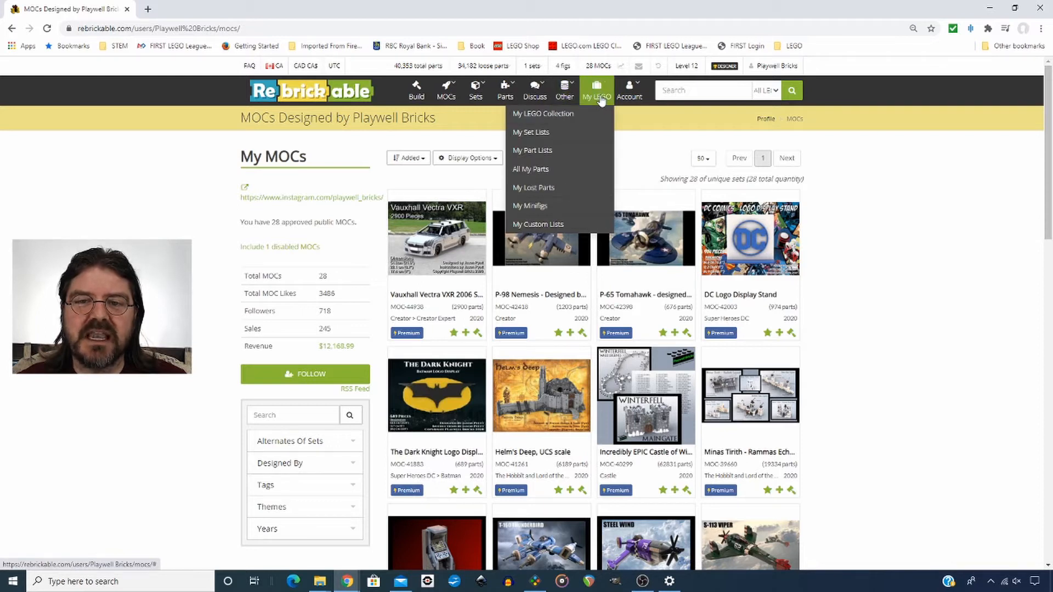
{"action": "mouse_move", "coordinate": [535, 94]}
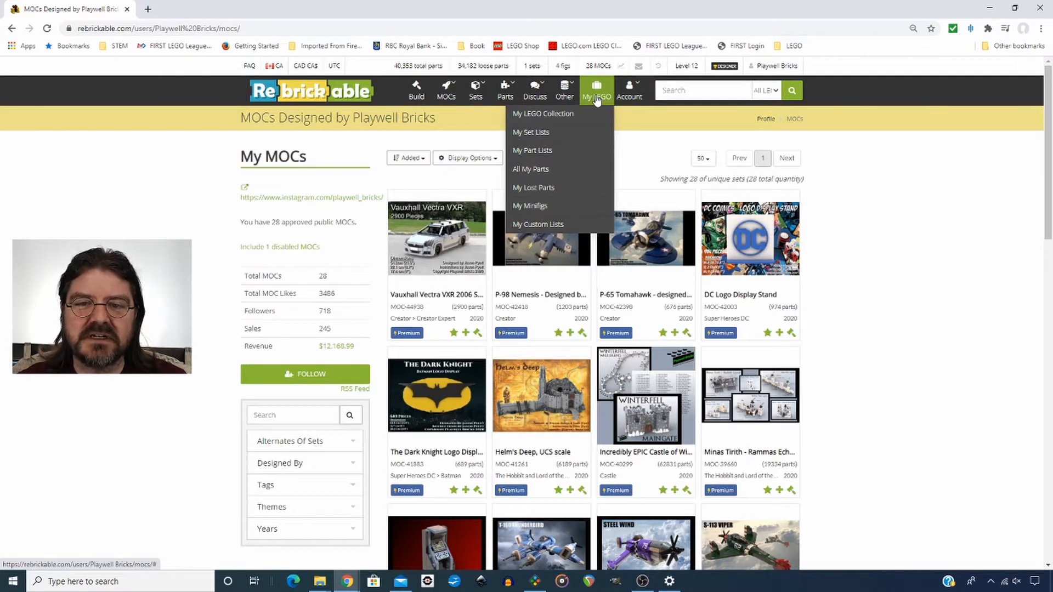
{"action": "left_click", "coordinate": [570, 226]}
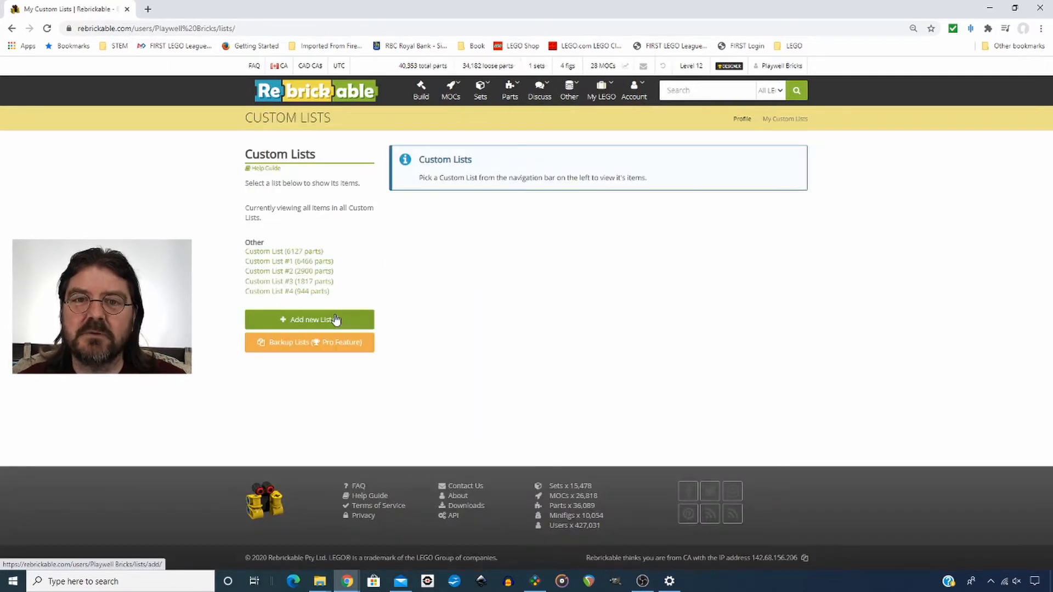
{"action": "left_click", "coordinate": [335, 319]}
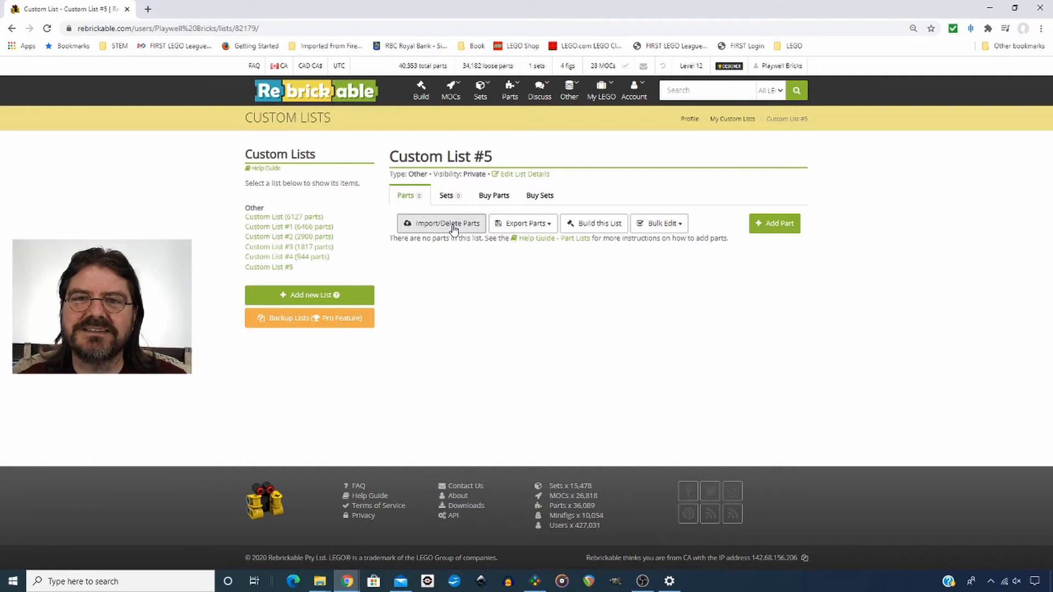
Import the file Tiger 131_Copy_copy.io from disk, appending its parts to the new custom list
{"action": "left_click", "coordinate": [453, 227]}
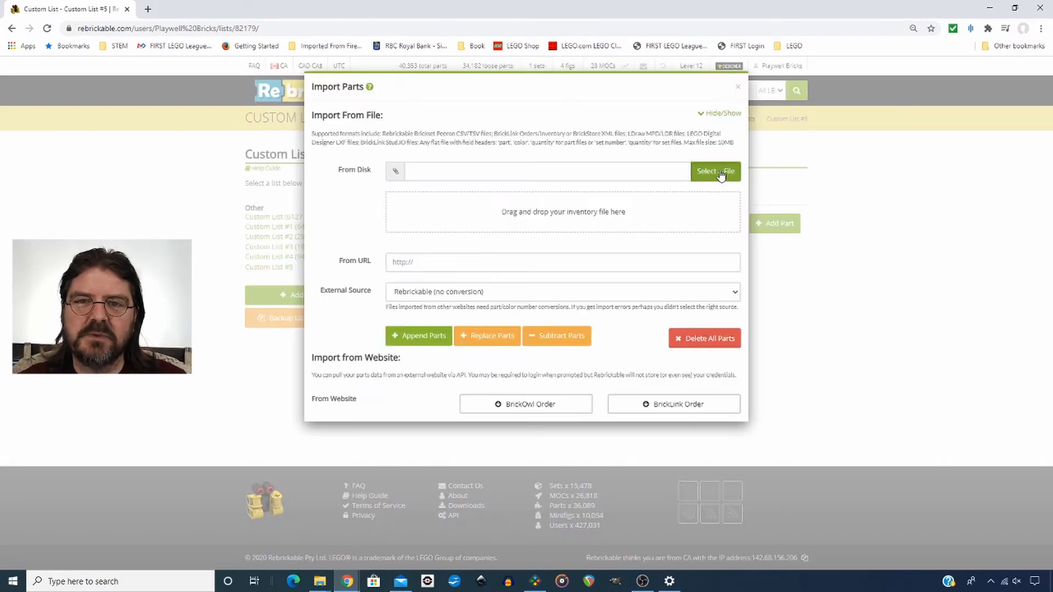
{"action": "left_click", "coordinate": [720, 172]}
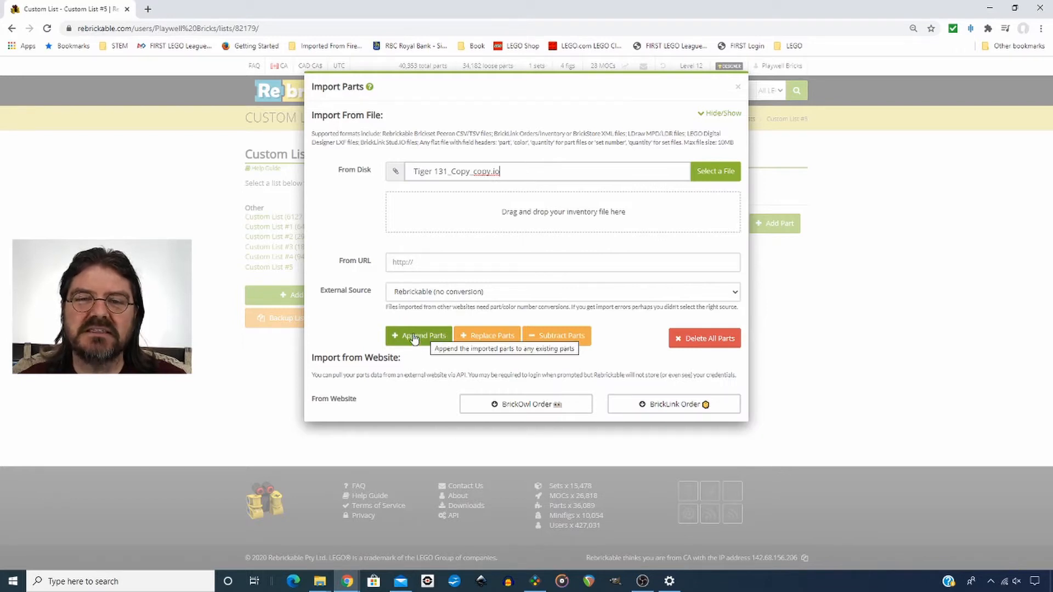
{"action": "left_click", "coordinate": [414, 338]}
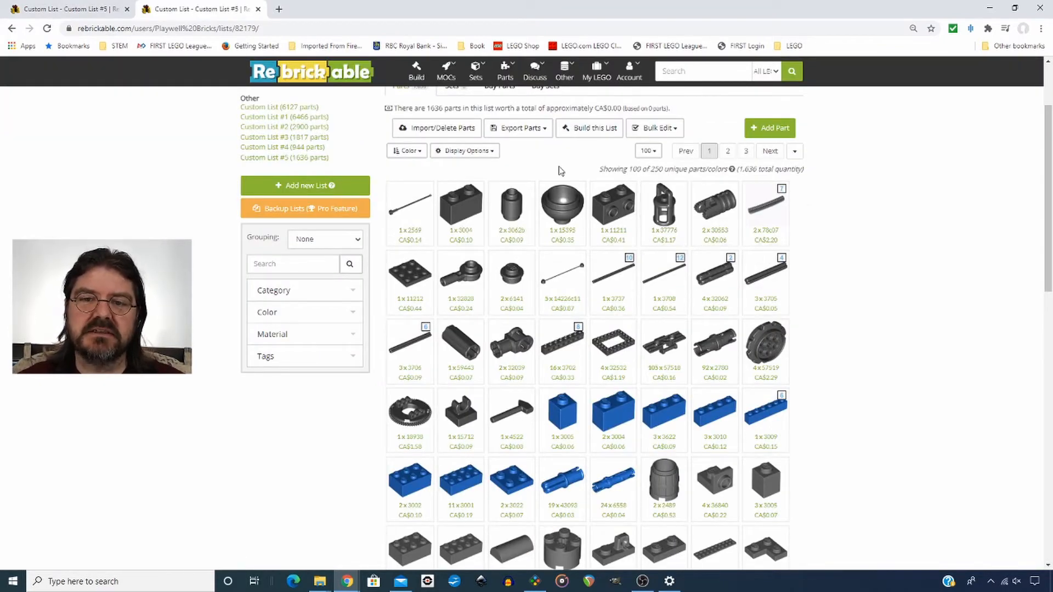
Examine the part numbers listed under the errors in the import results
{"action": "left_click", "coordinate": [20, 7]}
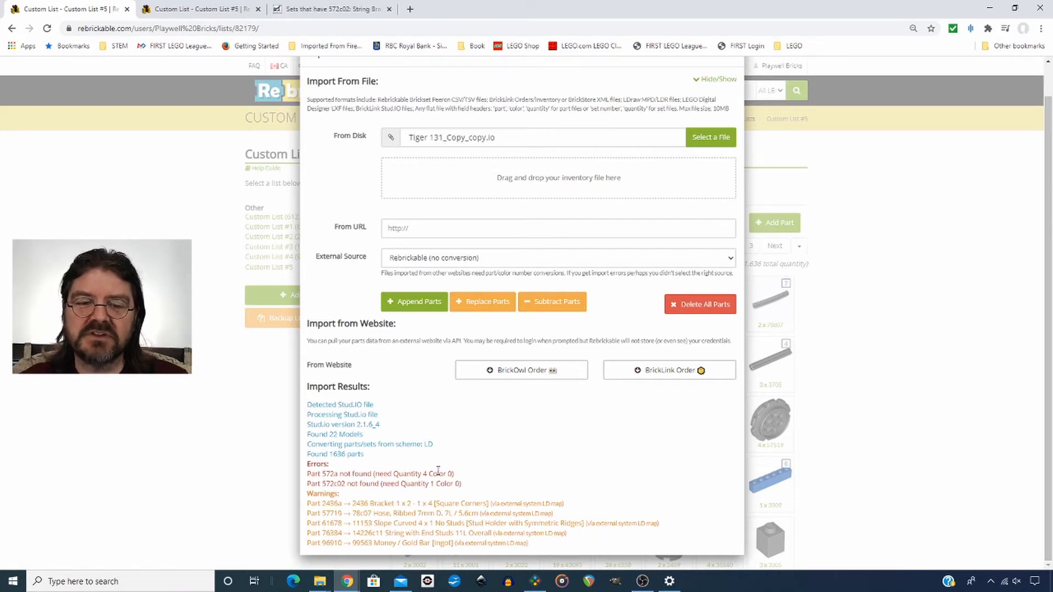
{"action": "left_click_drag", "start_coordinate": [322, 475], "coordinate": [339, 475]}
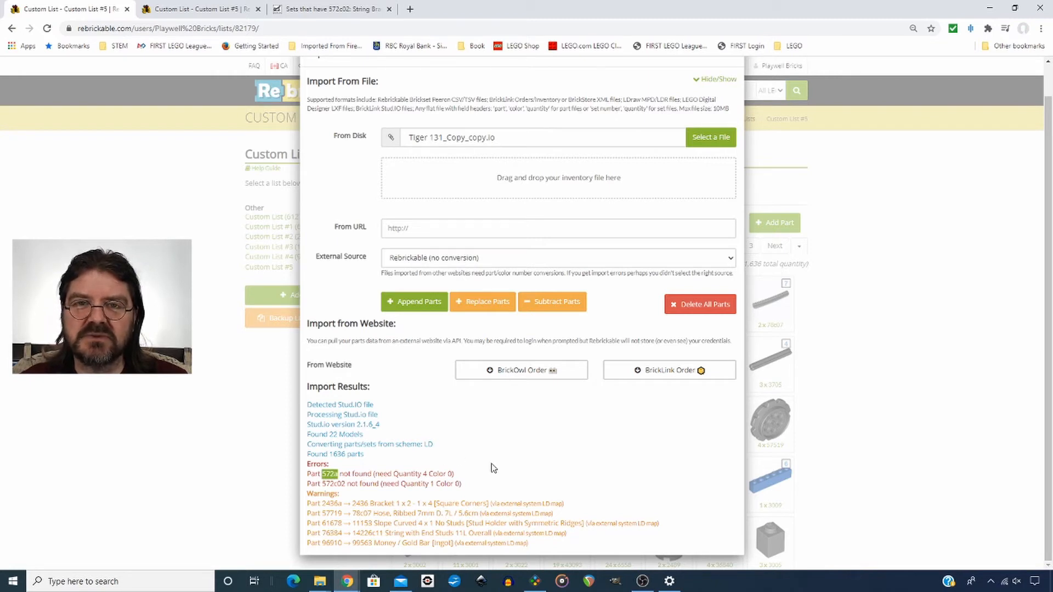
{"action": "left_click_drag", "start_coordinate": [322, 484], "coordinate": [345, 484]}
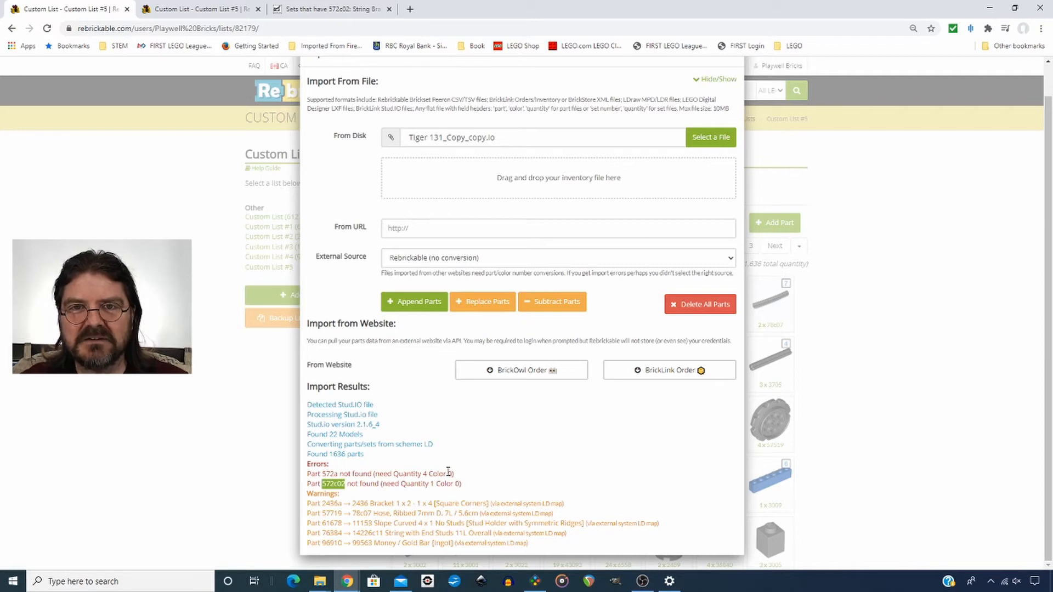
Add one black String with End Studs 41L Overall, part 14226c41, to the custom list
{"action": "key", "text": "ctrl+Tab"}
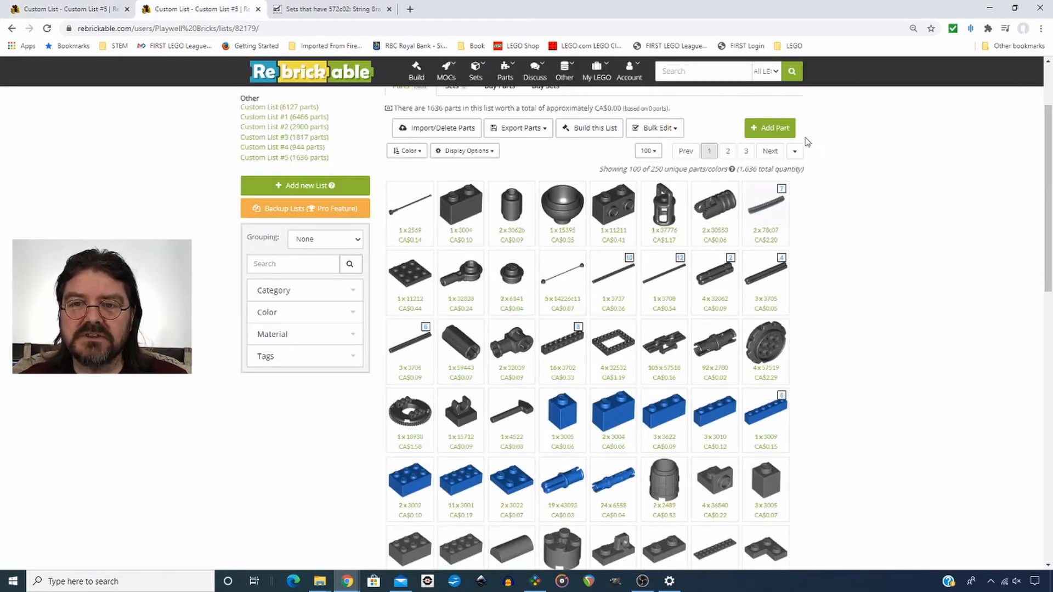
{"action": "left_click", "coordinate": [777, 133]}
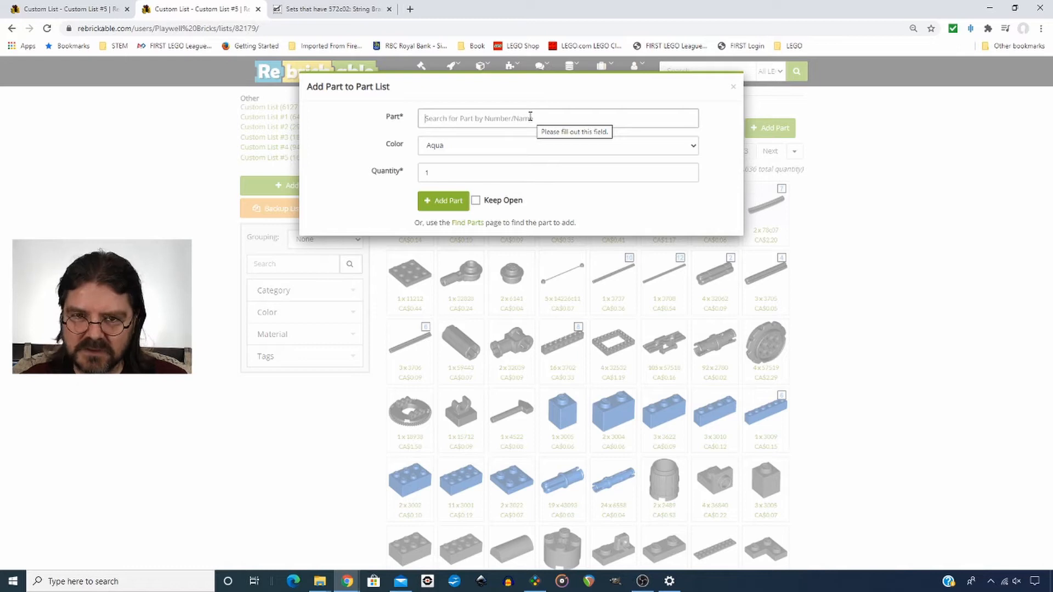
{"action": "type", "text": "string"}
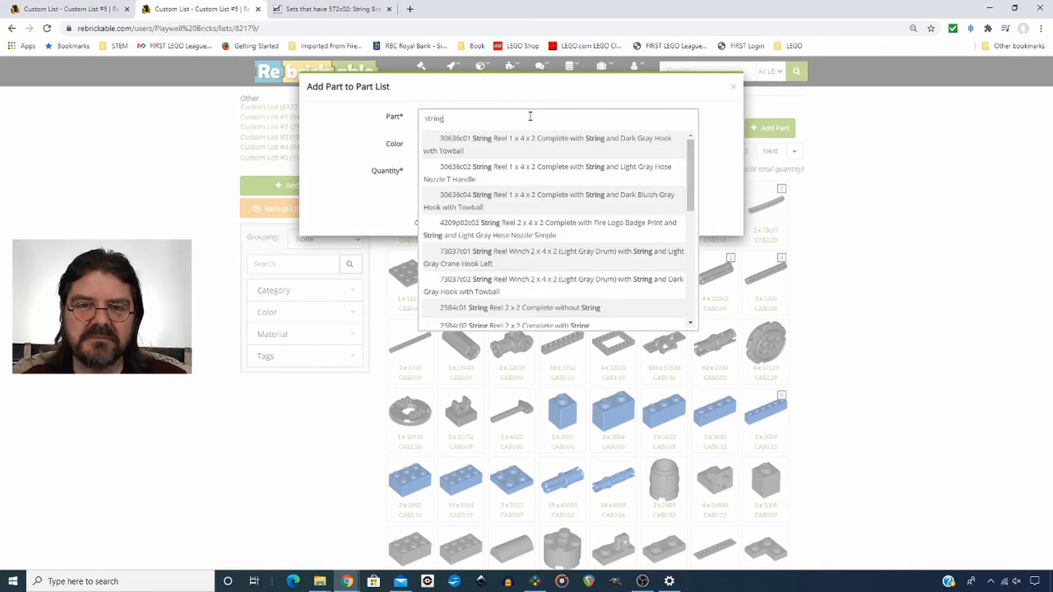
{"action": "left_click_drag", "start_coordinate": [691, 196], "coordinate": [690, 306]}
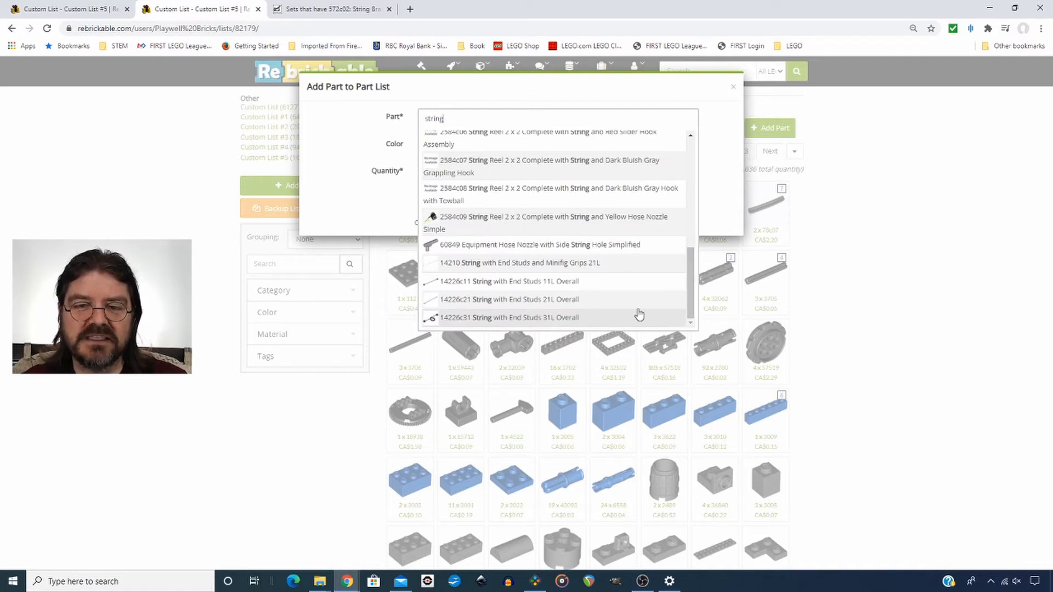
{"action": "mouse_move", "coordinate": [690, 299]}
{"action": "left_mouse_down"}
{"action": "mouse_move", "coordinate": [703, 192]}
{"action": "mouse_move", "coordinate": [681, 308]}
{"action": "left_mouse_up"}
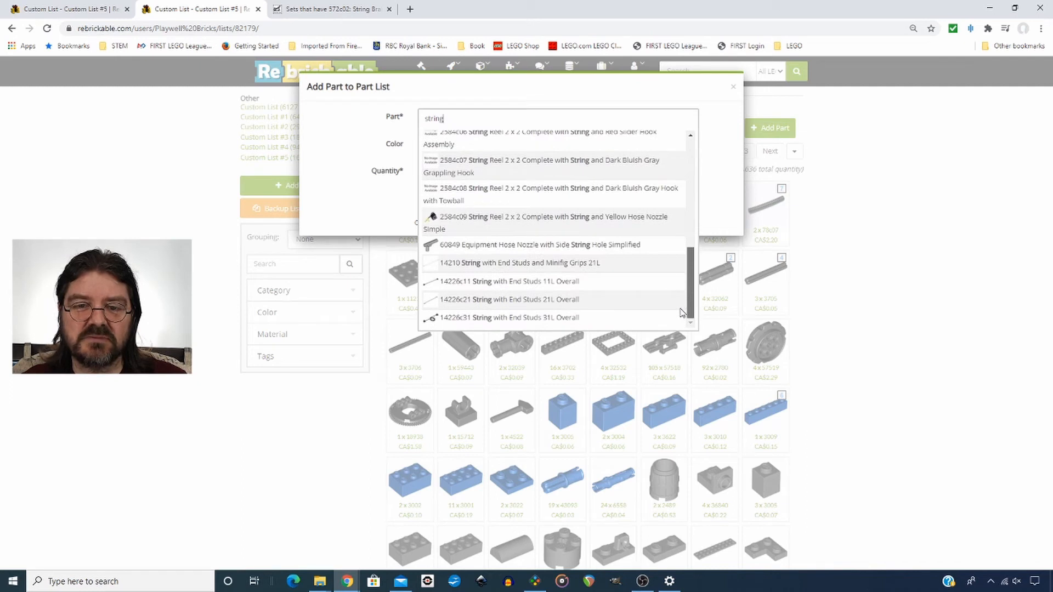
{"action": "left_click", "coordinate": [655, 311]}
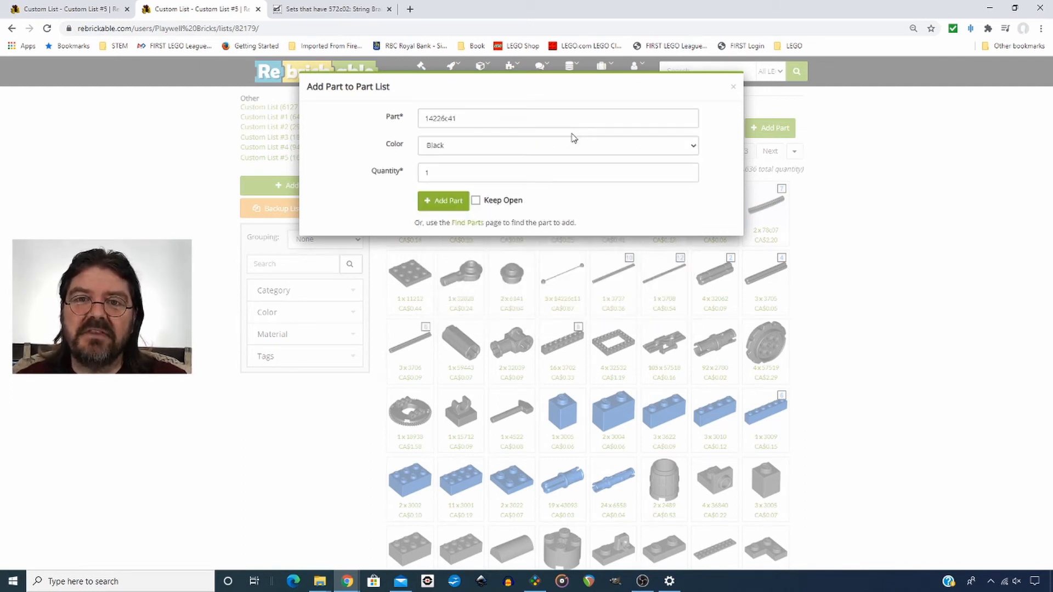
{"action": "left_click", "coordinate": [509, 119]}
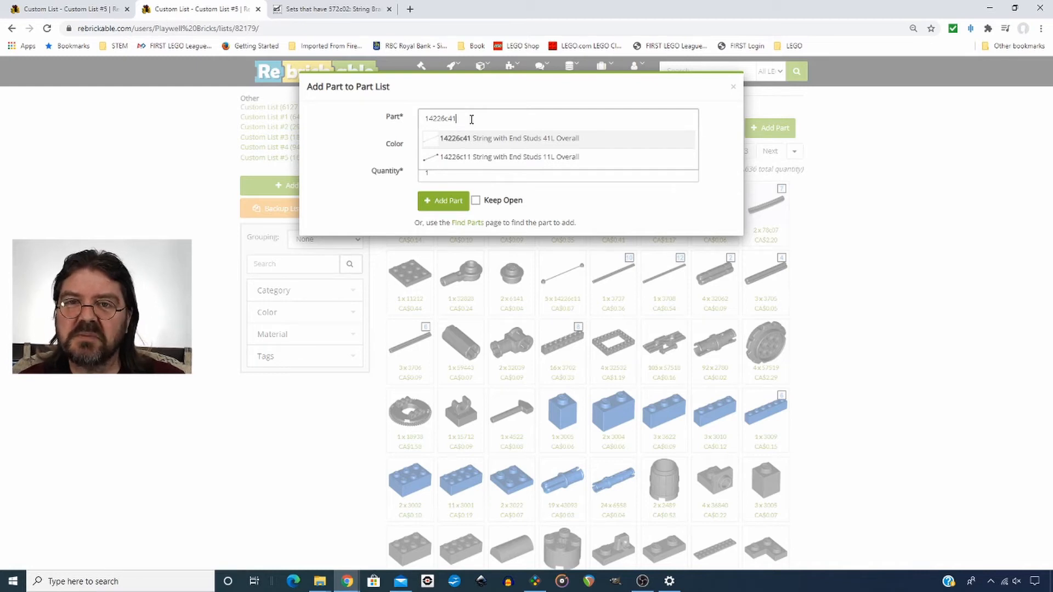
{"action": "left_click", "coordinate": [472, 140]}
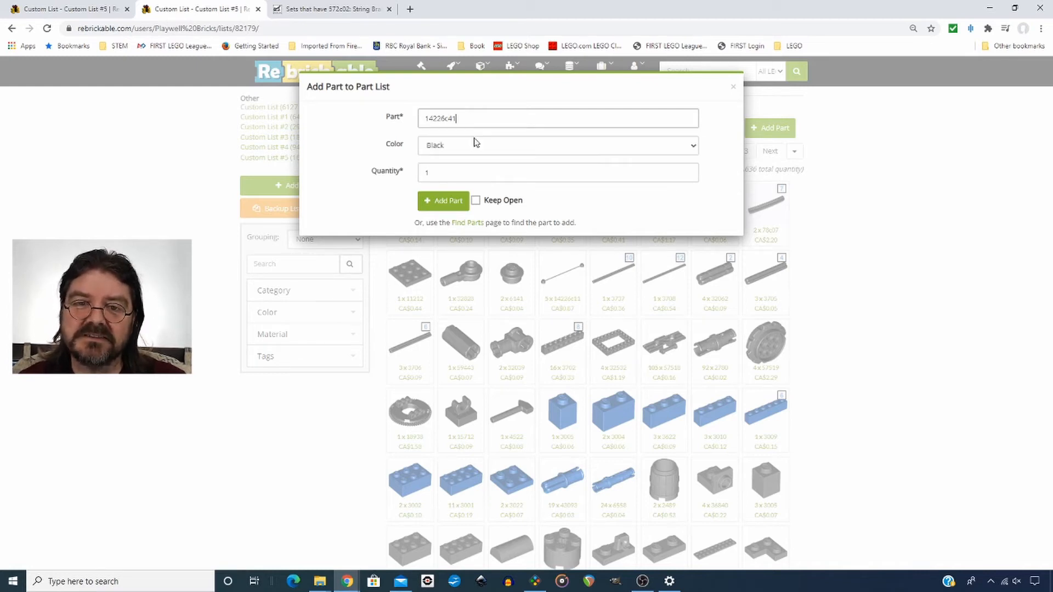
{"action": "left_click", "coordinate": [443, 200]}
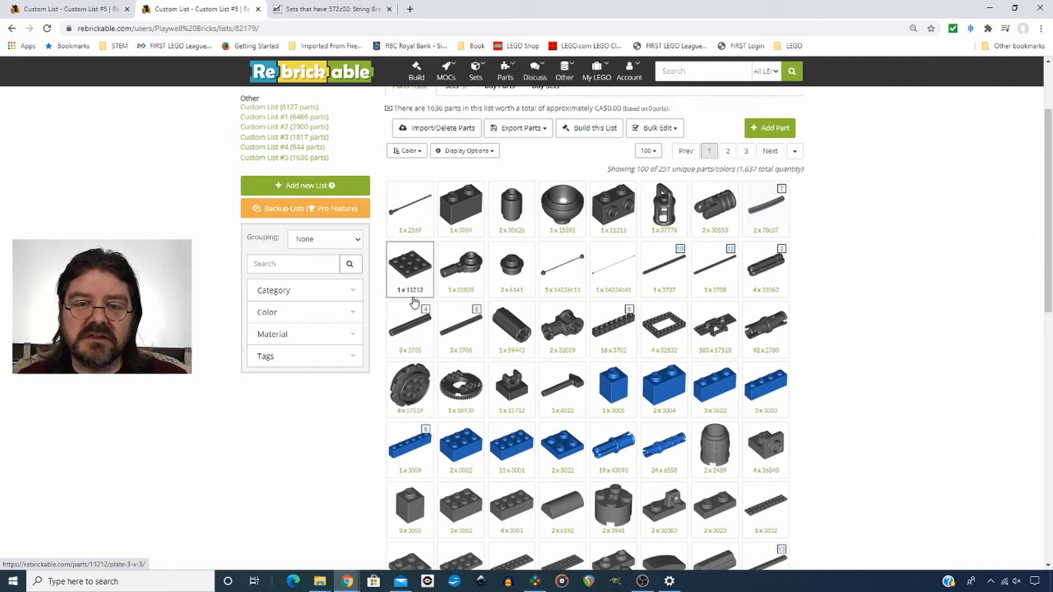
Look through the custom list's parts and export them in BrickLink XML format
{"action": "scroll", "coordinate": [598, 299], "scroll_direction": "down", "scroll_amount": 2}
{"action": "scroll", "coordinate": [714, 335], "scroll_direction": "down", "scroll_amount": 3}
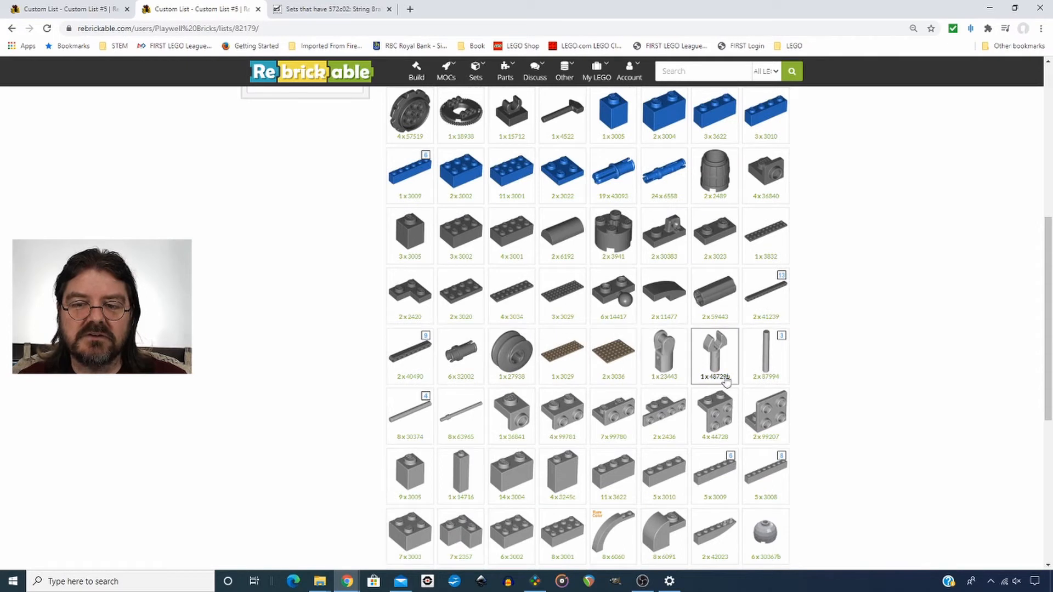
{"action": "scroll", "coordinate": [716, 373], "scroll_direction": "down", "scroll_amount": 4}
{"action": "scroll", "coordinate": [715, 358], "scroll_direction": "down", "scroll_amount": 1}
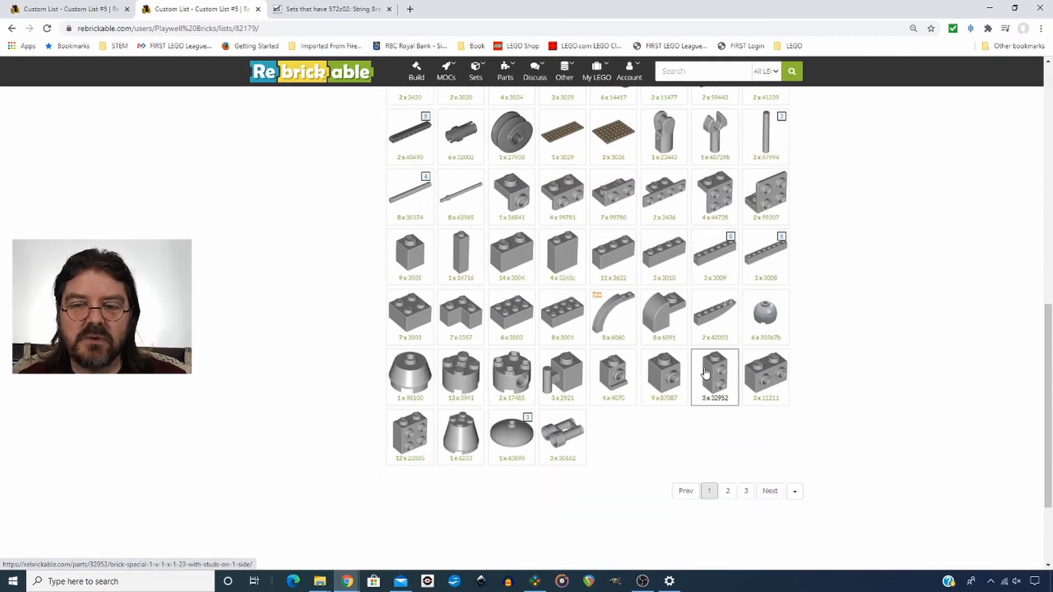
{"action": "scroll", "coordinate": [669, 391], "scroll_direction": "up", "scroll_amount": 5}
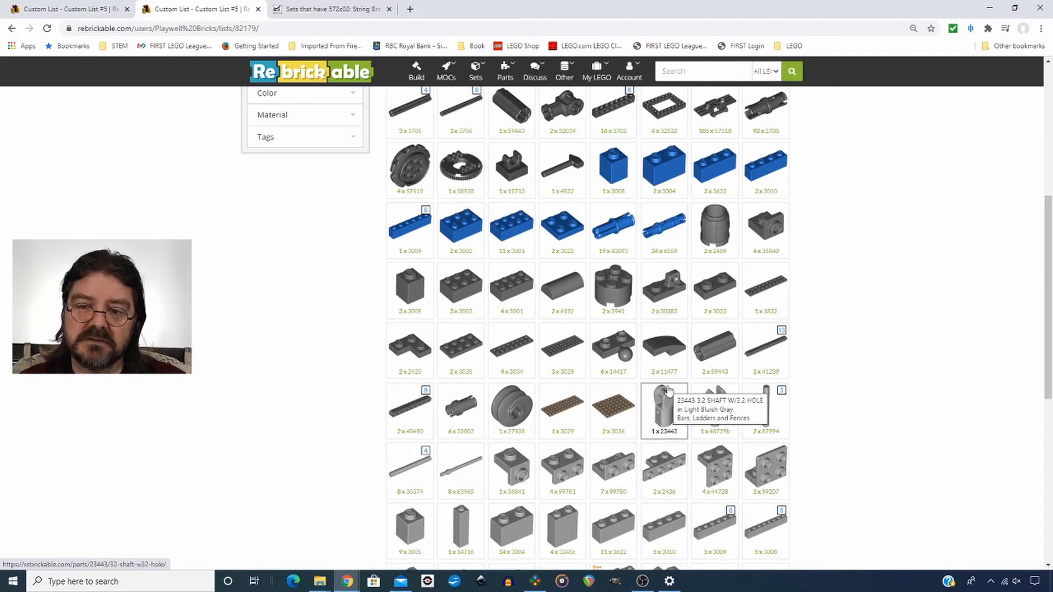
{"action": "scroll", "coordinate": [668, 390], "scroll_direction": "up", "scroll_amount": 5}
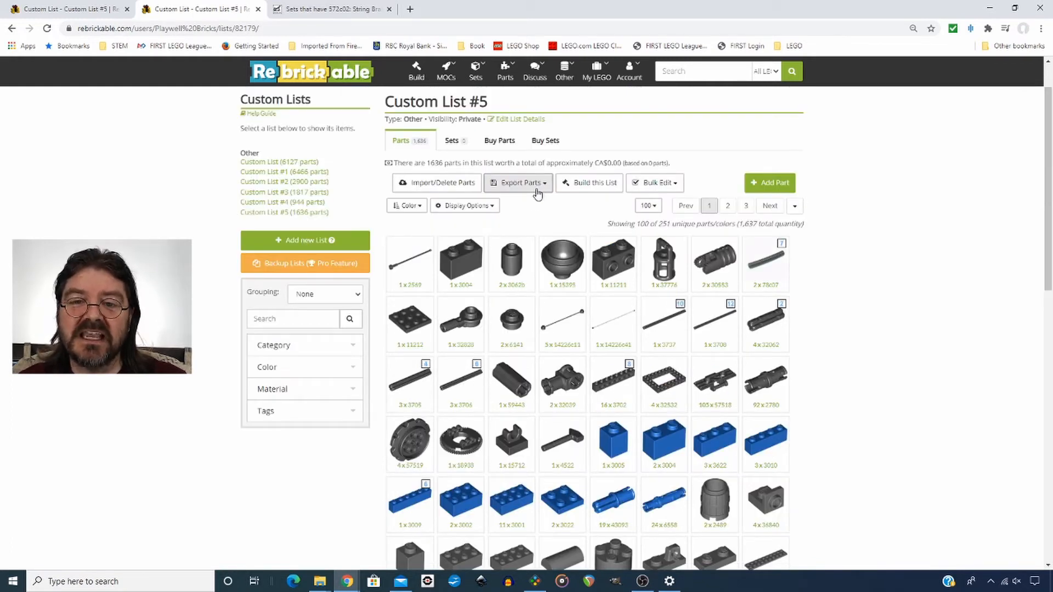
{"action": "left_click", "coordinate": [540, 190]}
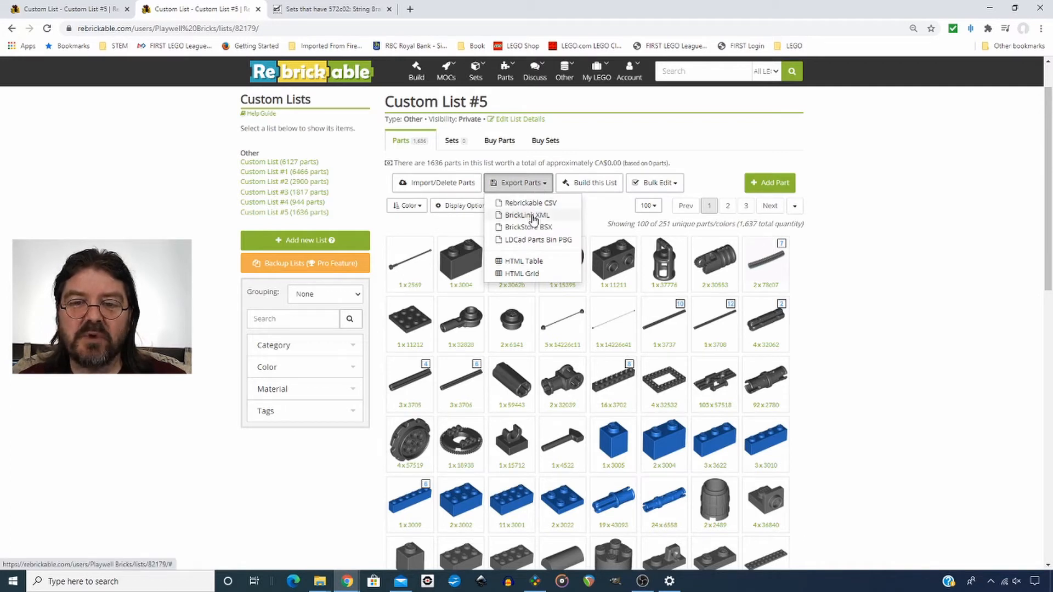
{"action": "left_click", "coordinate": [531, 217]}
{"action": "scroll", "coordinate": [596, 178], "scroll_direction": "down", "scroll_amount": 5}
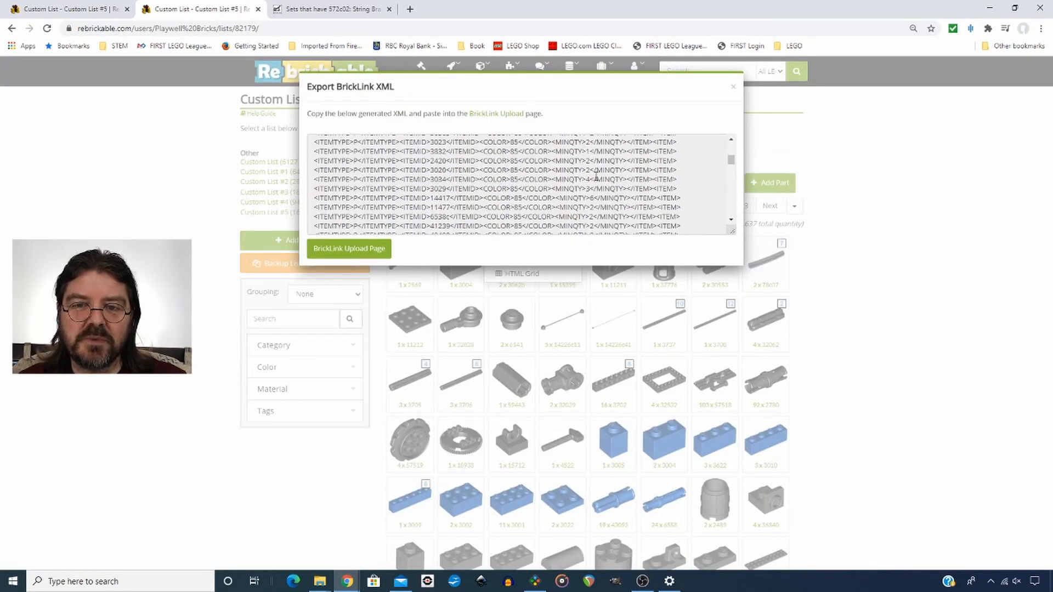
{"action": "scroll", "coordinate": [597, 178], "scroll_direction": "up", "scroll_amount": 8}
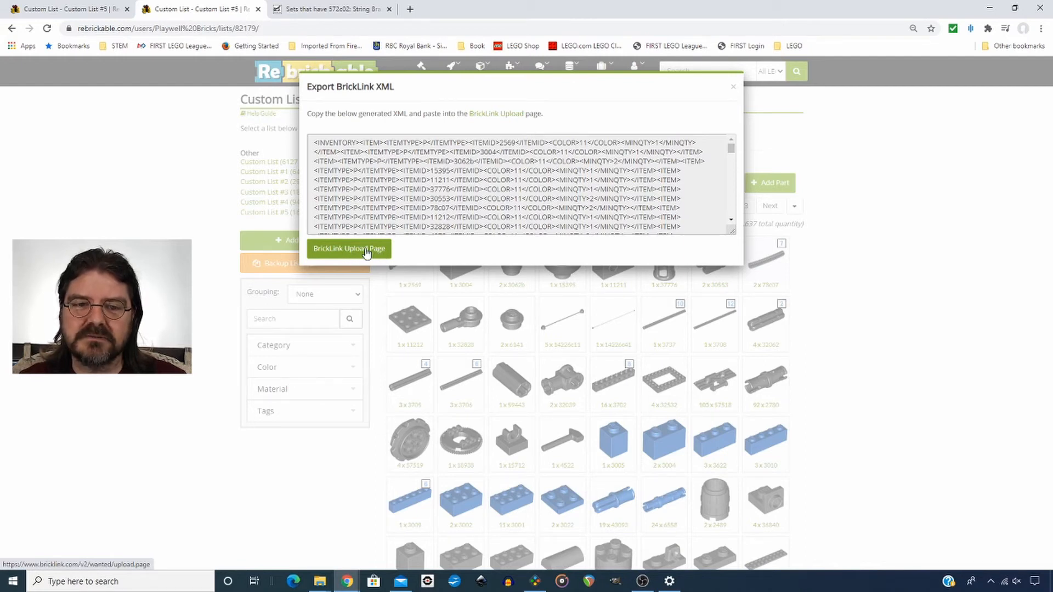
Copy the generated XML into the BrickLink XML format upload on BrickLink's Upload to Wanted List page
{"action": "left_click", "coordinate": [367, 252]}
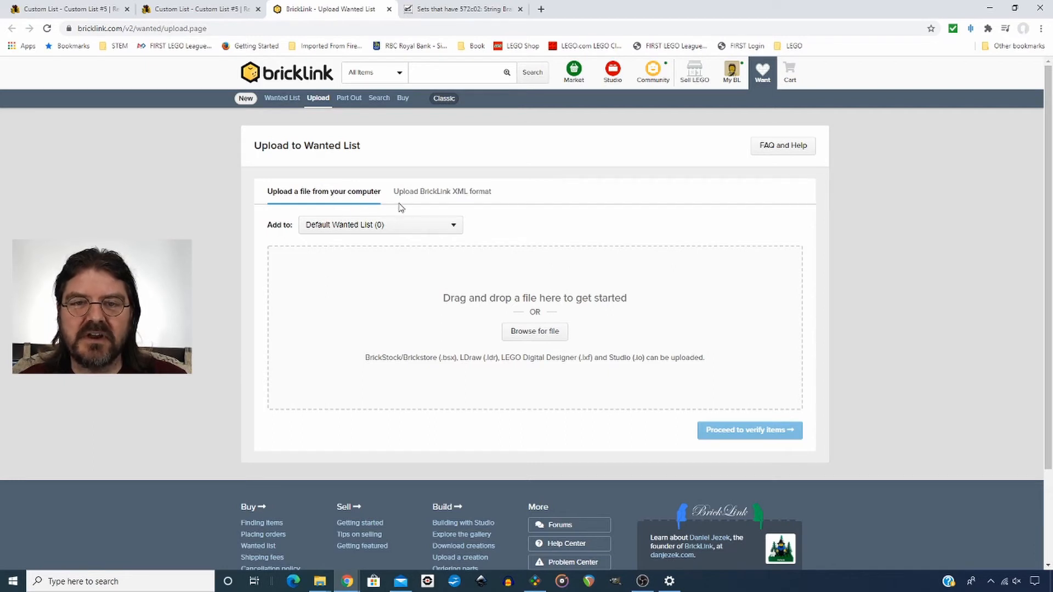
{"action": "left_click", "coordinate": [453, 198]}
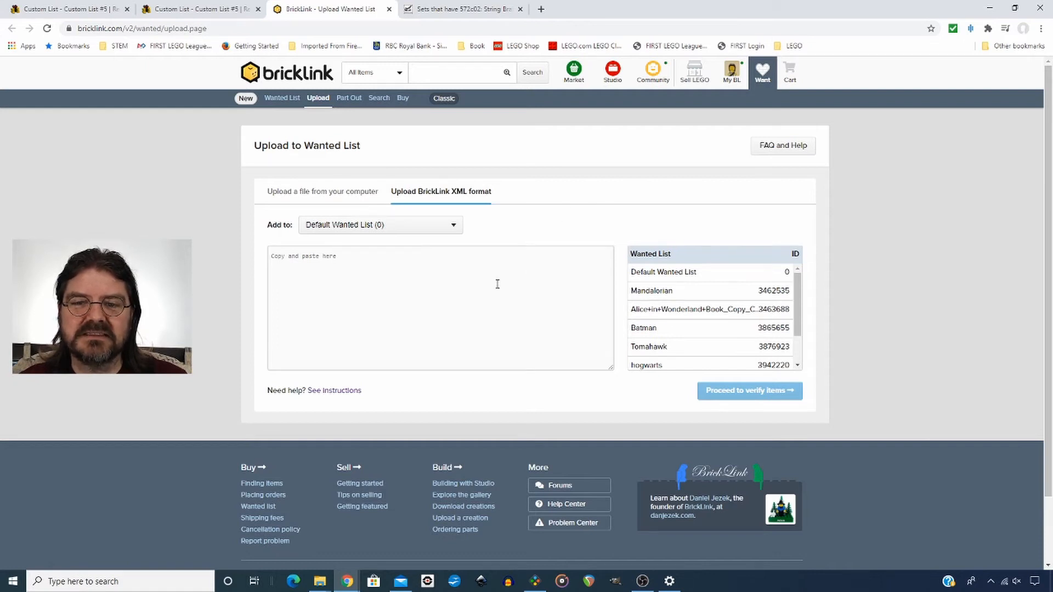
{"action": "key", "text": "ctrl+shift+Tab"}
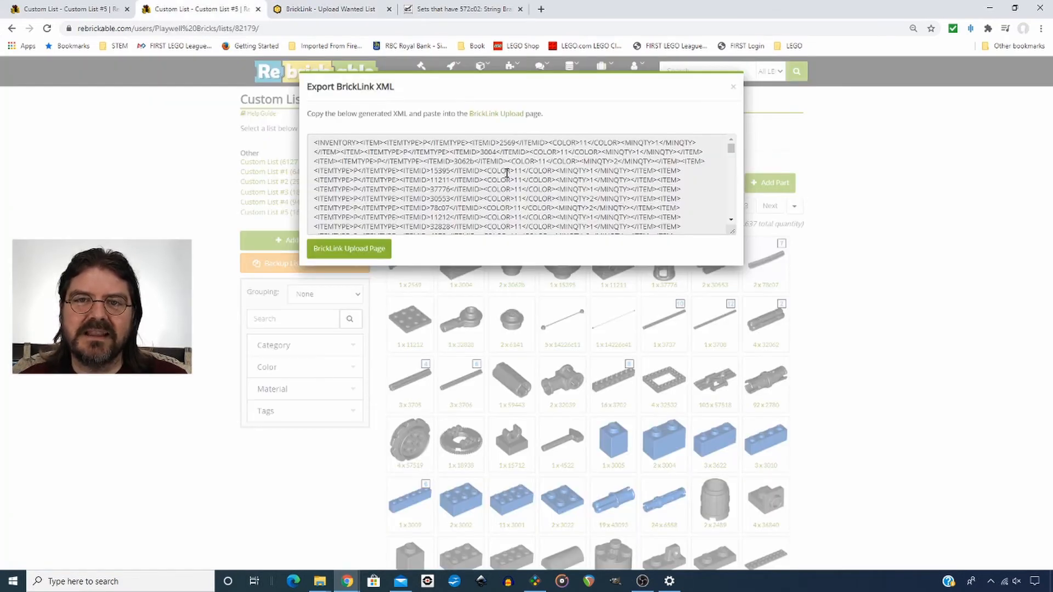
{"action": "left_click", "coordinate": [507, 173]}
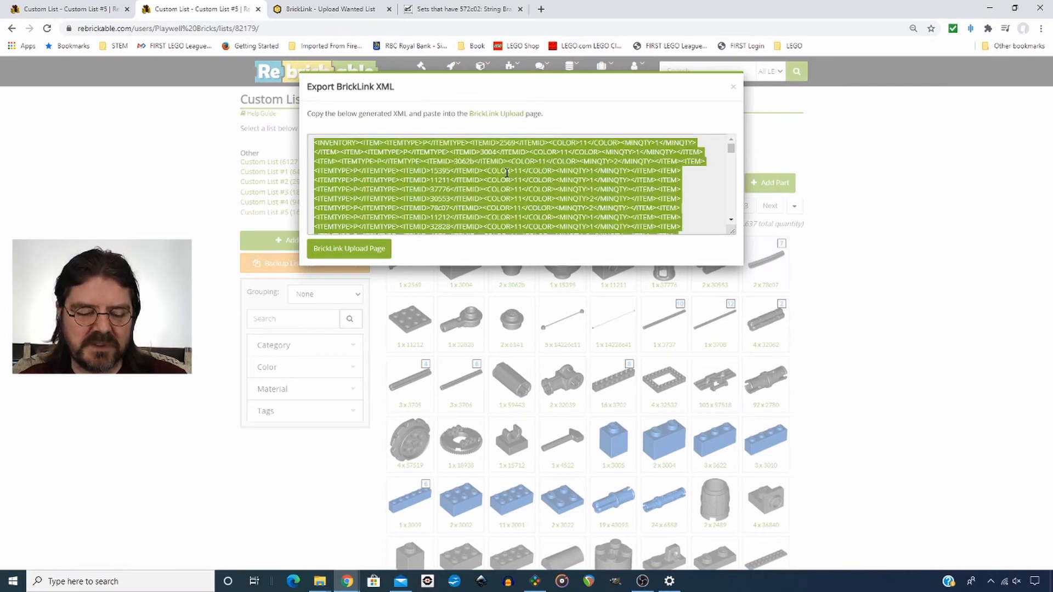
{"action": "key", "text": "ctrl+Tab"}
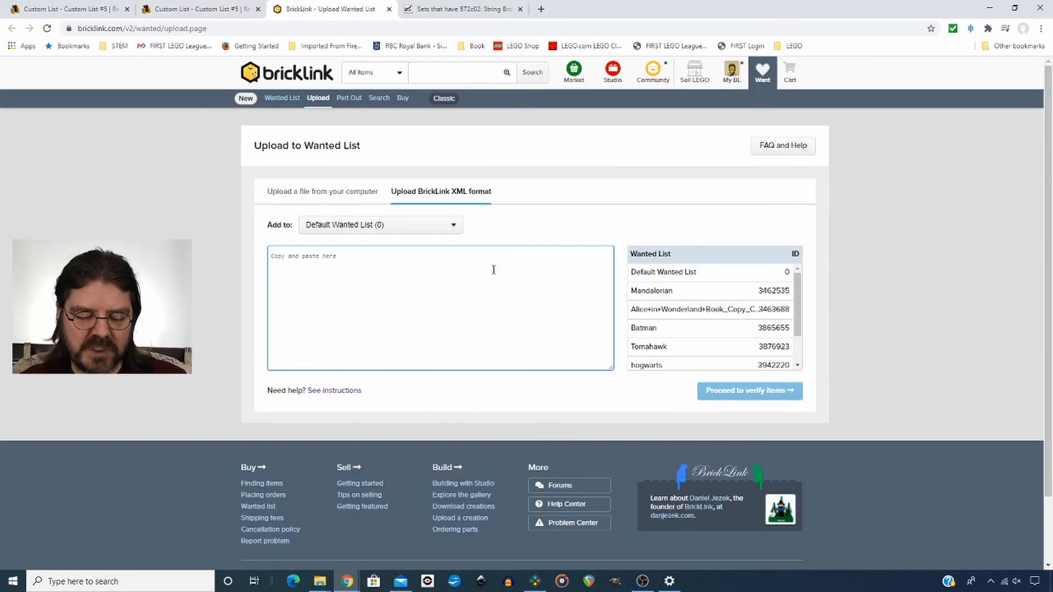
{"action": "key", "text": "ctrl+v"}
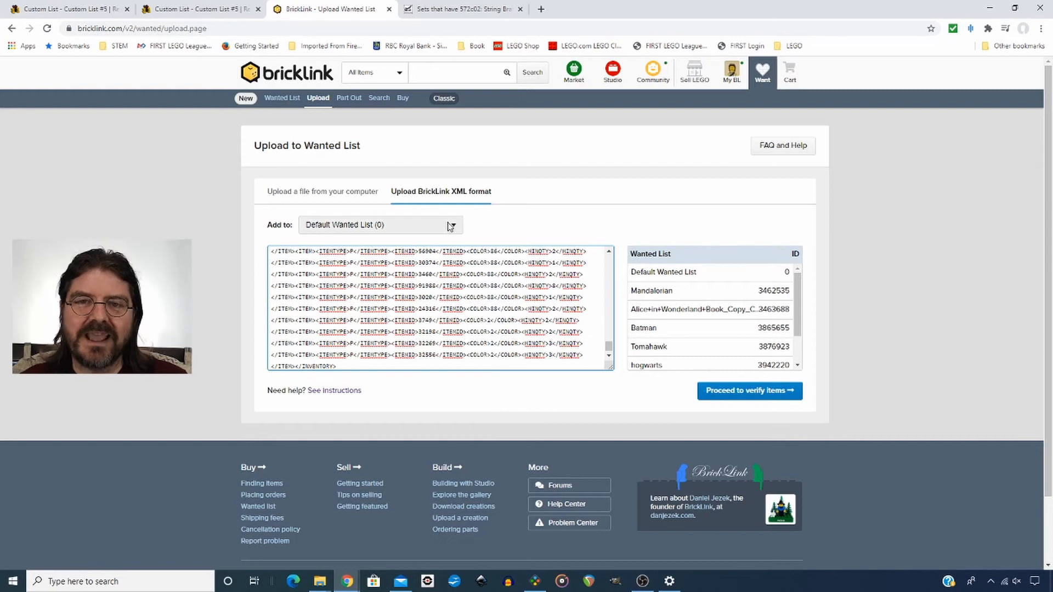
Assign the pasted XML to a new wanted list named Tiger I and review the items on the verification page
{"action": "left_click", "coordinate": [456, 227]}
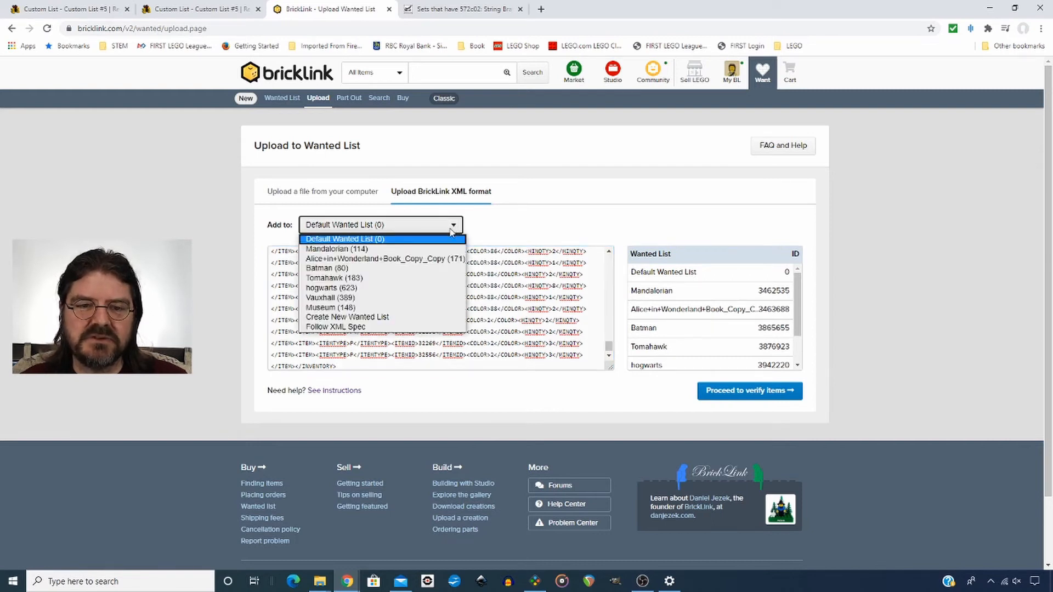
{"action": "left_click", "coordinate": [392, 317]}
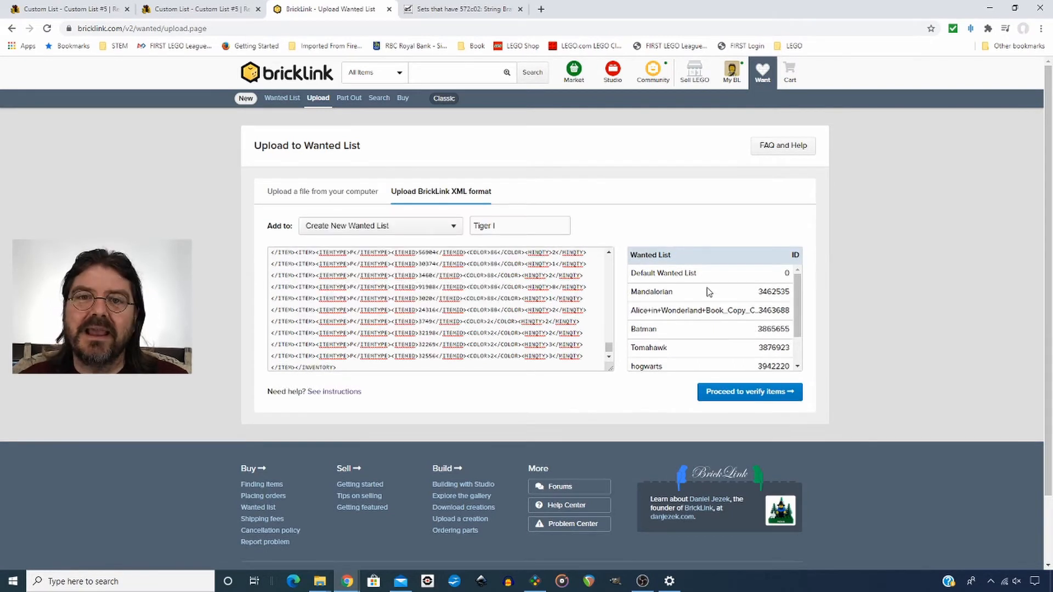
{"action": "left_click", "coordinate": [754, 395]}
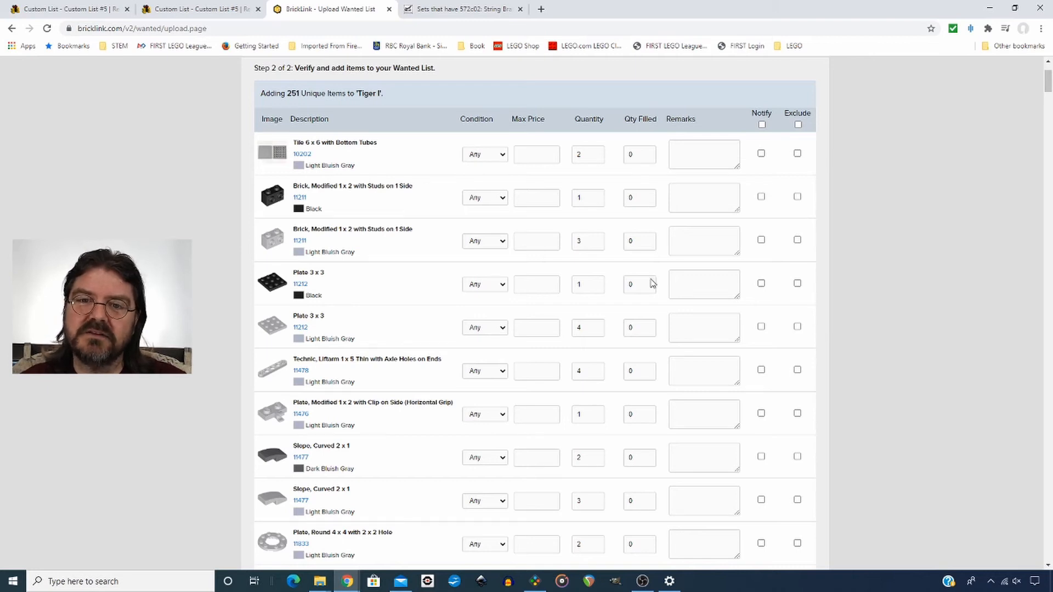
{"action": "scroll", "coordinate": [648, 292], "scroll_direction": "down", "scroll_amount": 1}
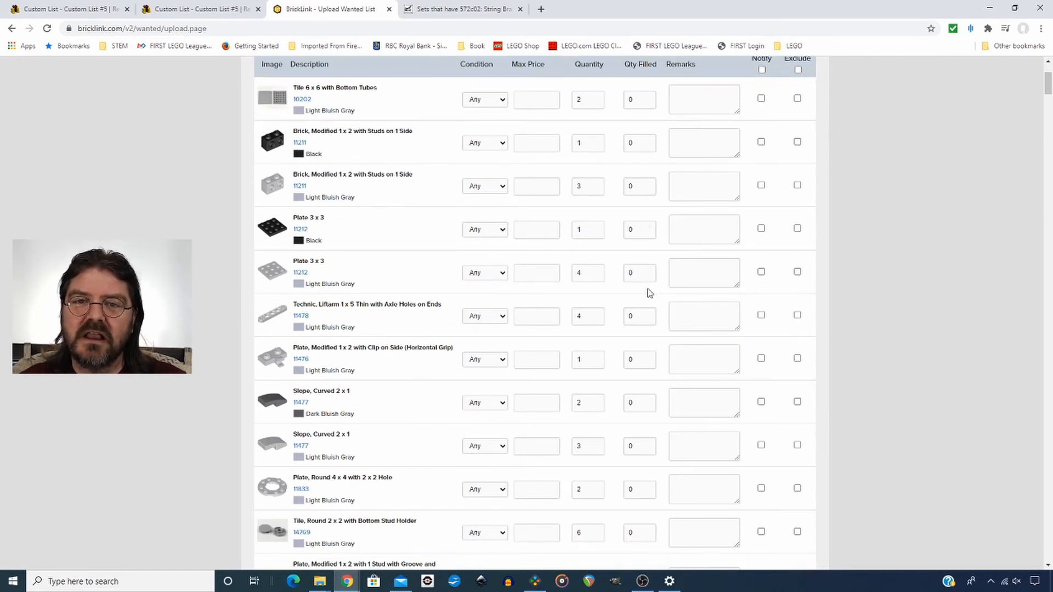
{"action": "scroll", "coordinate": [648, 293], "scroll_direction": "up", "scroll_amount": 3}
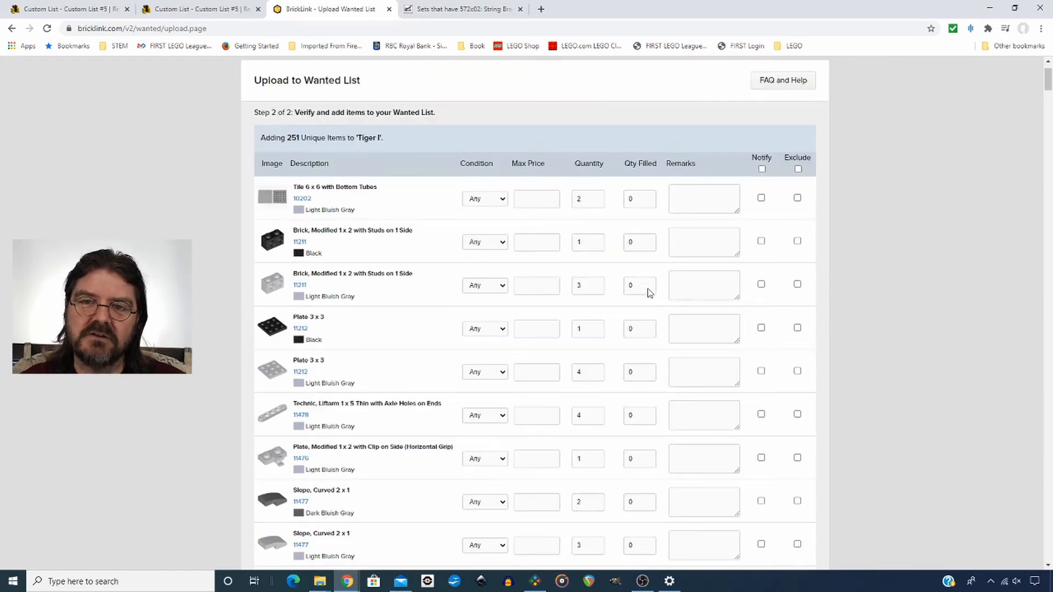
{"action": "scroll", "coordinate": [649, 289], "scroll_direction": "down", "scroll_amount": 2}
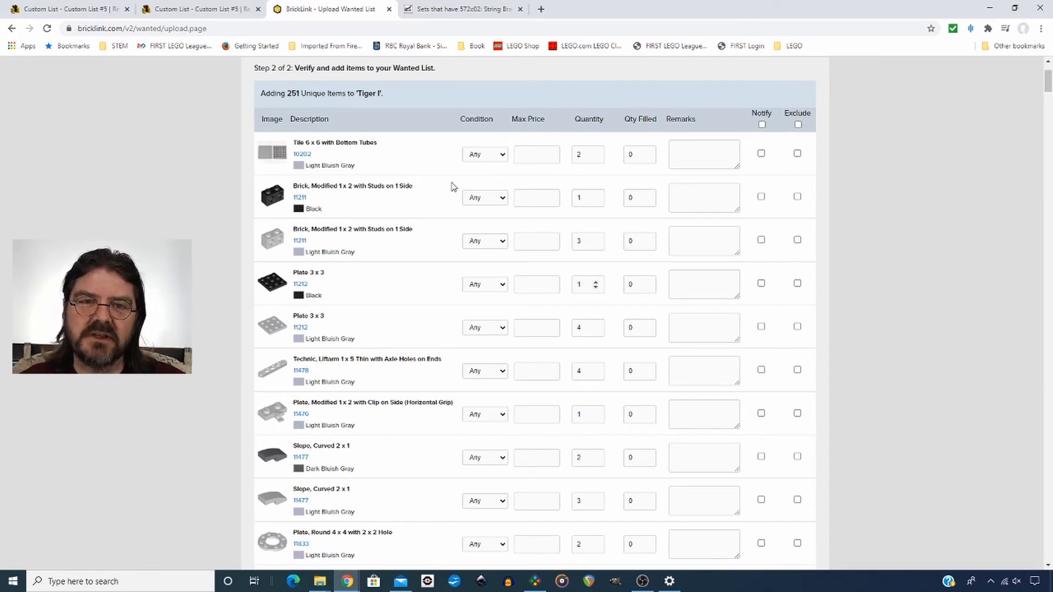
{"action": "scroll", "coordinate": [626, 92], "scroll_direction": "up", "scroll_amount": 1}
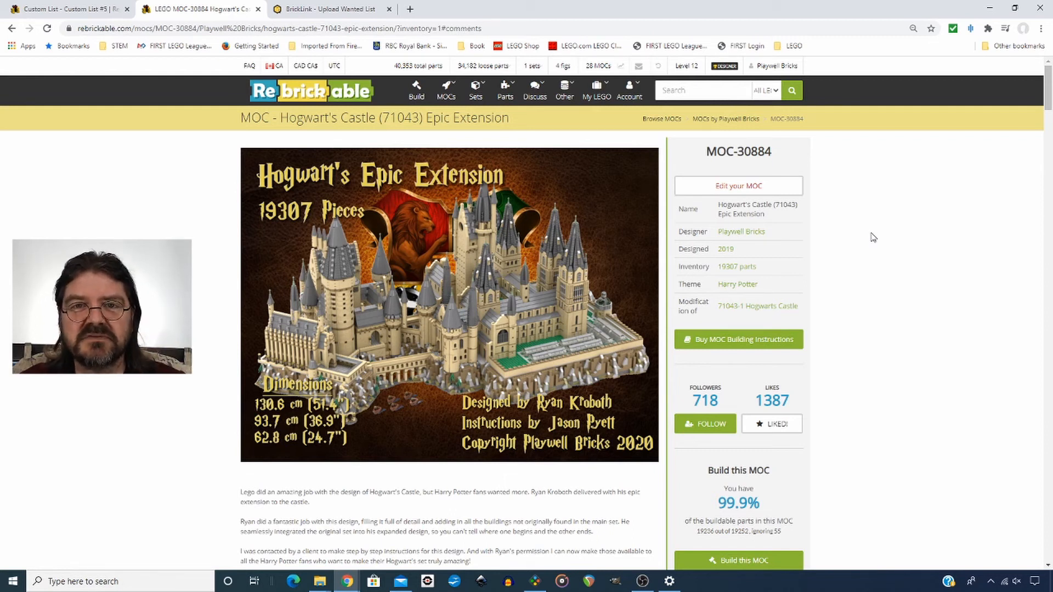
Open the saved custom lists and compare set 71043-1, v1 - Initial Inventory, with Custom List #1
{"action": "mouse_move", "coordinate": [597, 92]}
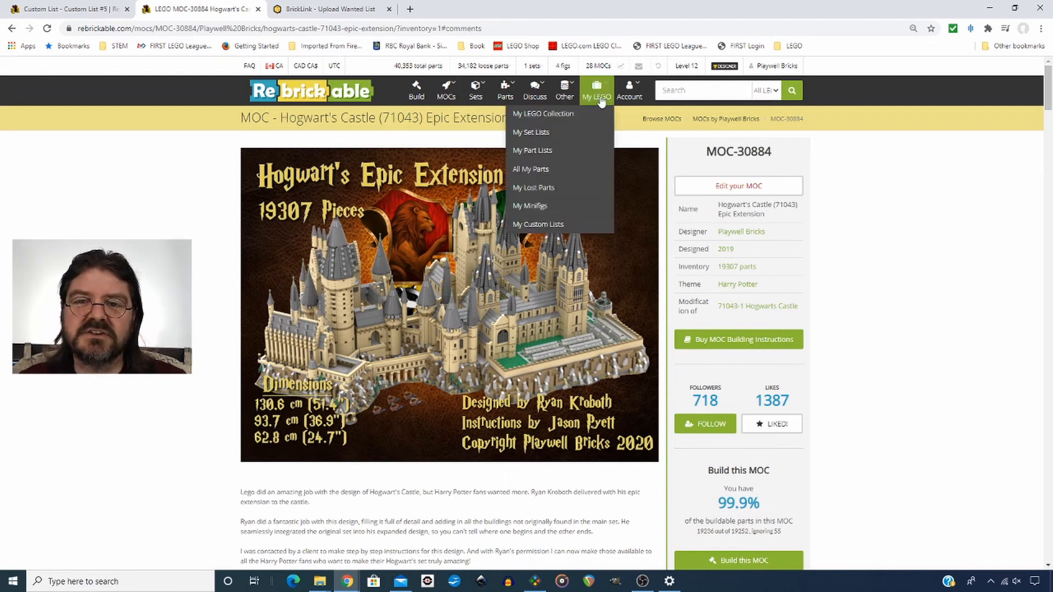
{"action": "left_click", "coordinate": [561, 226]}
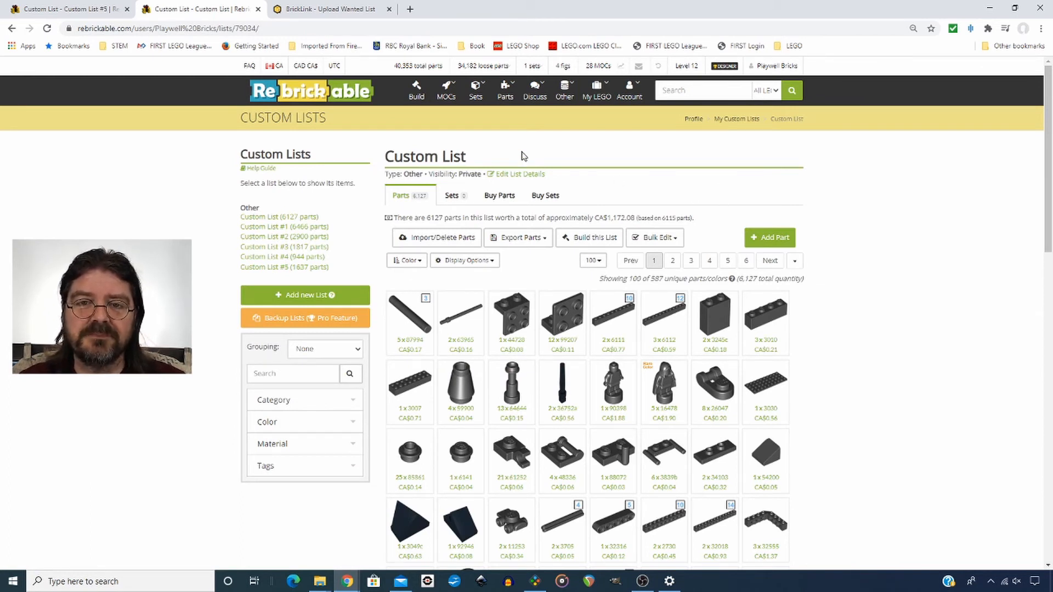
{"action": "mouse_move", "coordinate": [476, 92]}
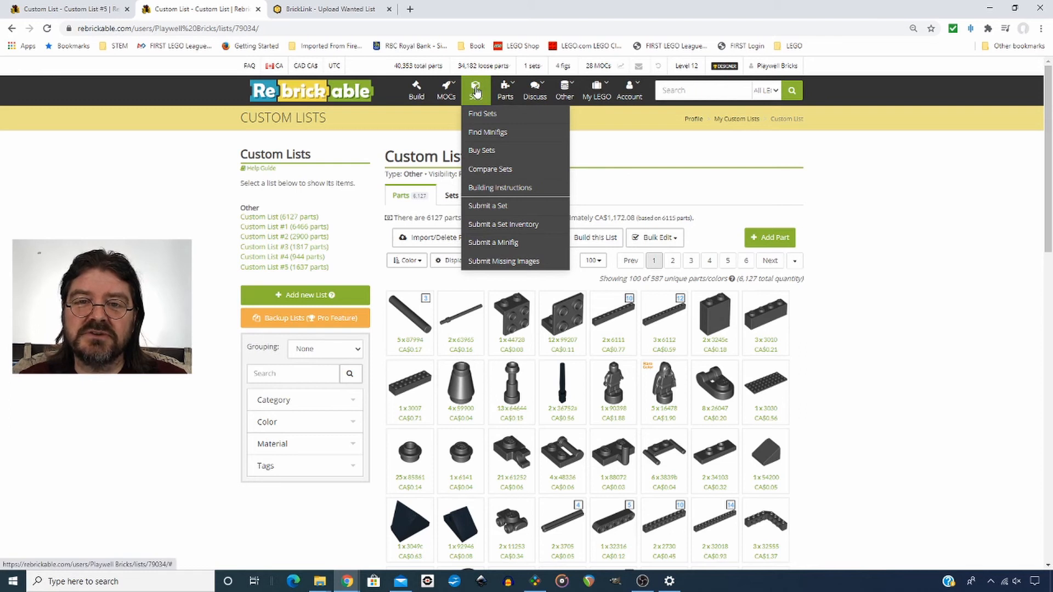
{"action": "left_click", "coordinate": [490, 170]}
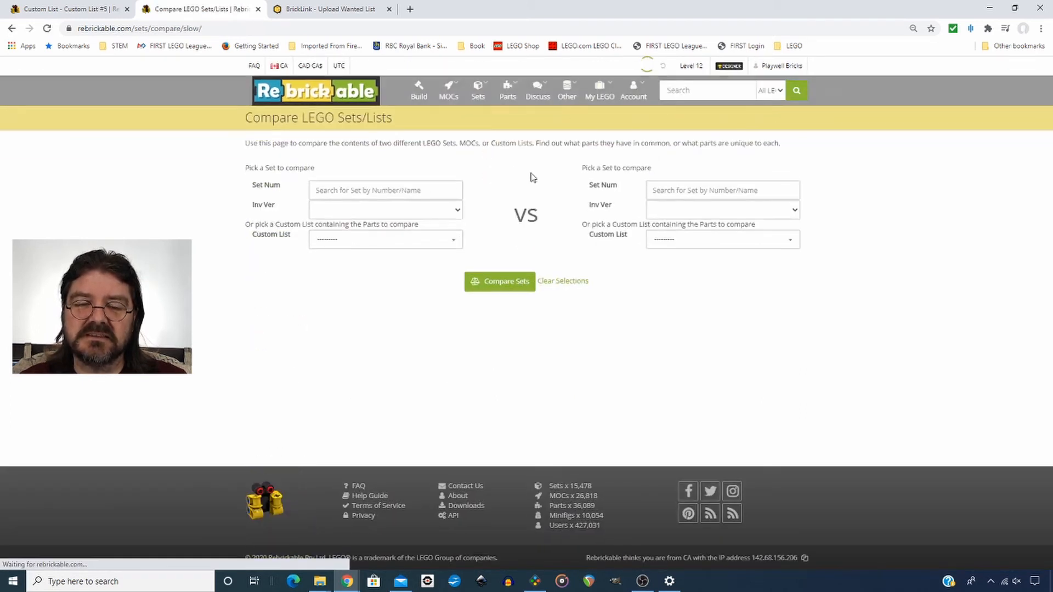
{"action": "left_click", "coordinate": [431, 191]}
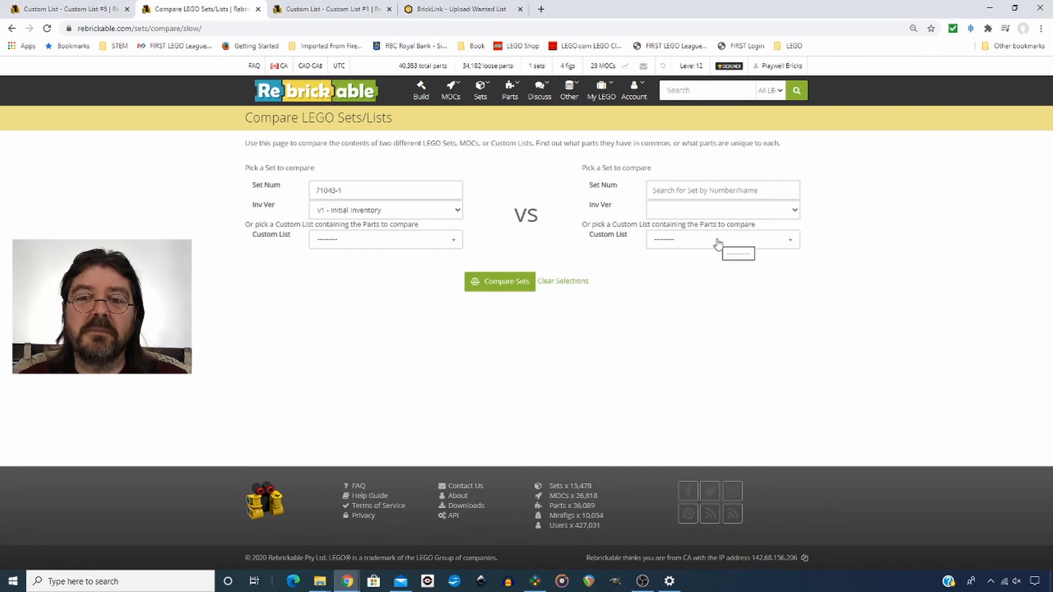
{"action": "left_click", "coordinate": [718, 244]}
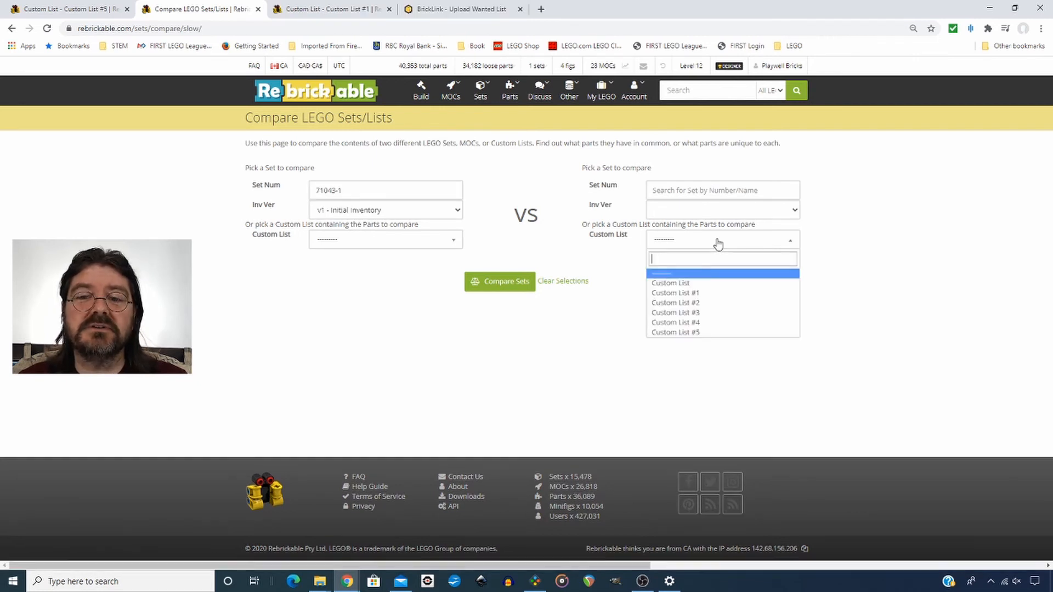
{"action": "left_click", "coordinate": [700, 294]}
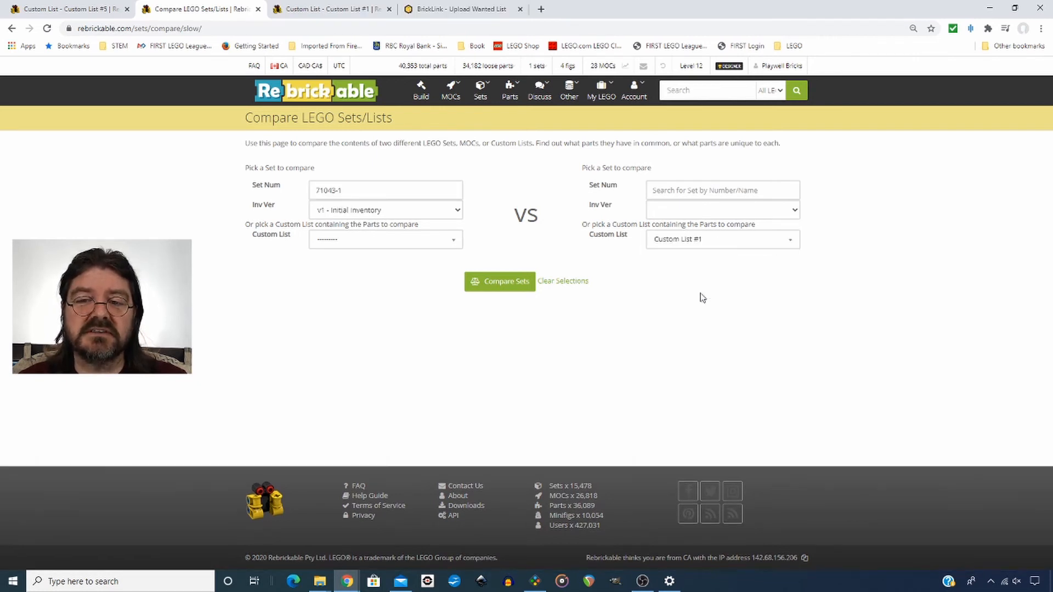
{"action": "left_click", "coordinate": [504, 287]}
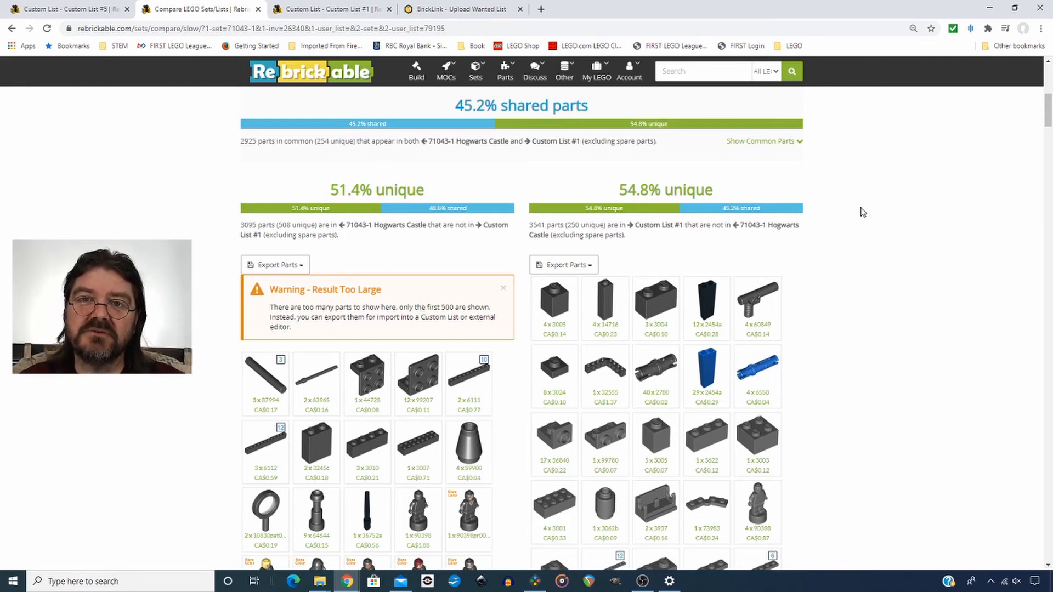
Switch to Studio and import official LEGO set 71043-1 into the scene with its minifig parts included
{"action": "key", "text": "alt+Tab"}
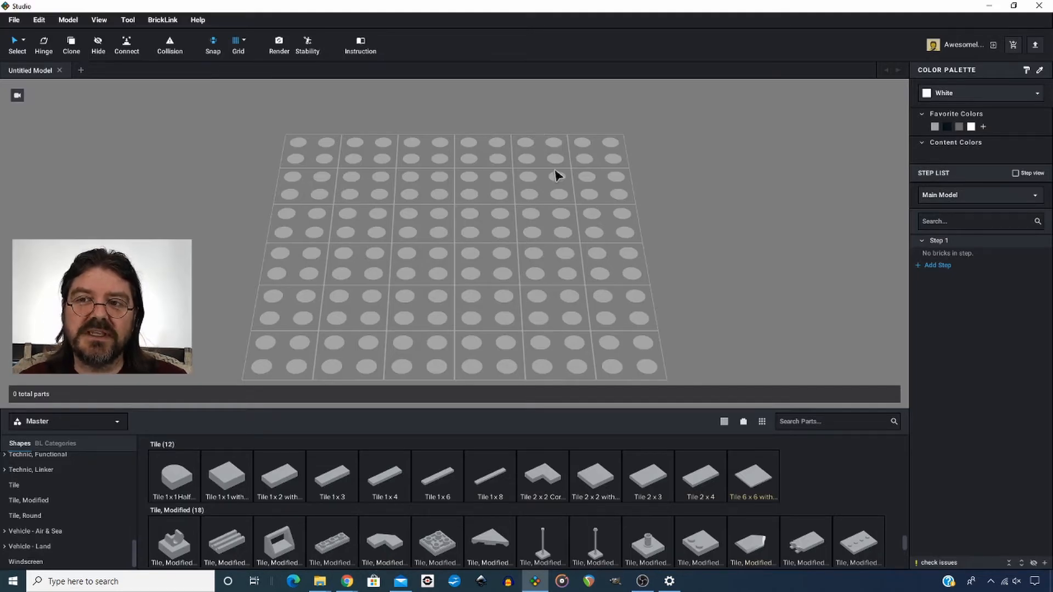
{"action": "left_click", "coordinate": [14, 22]}
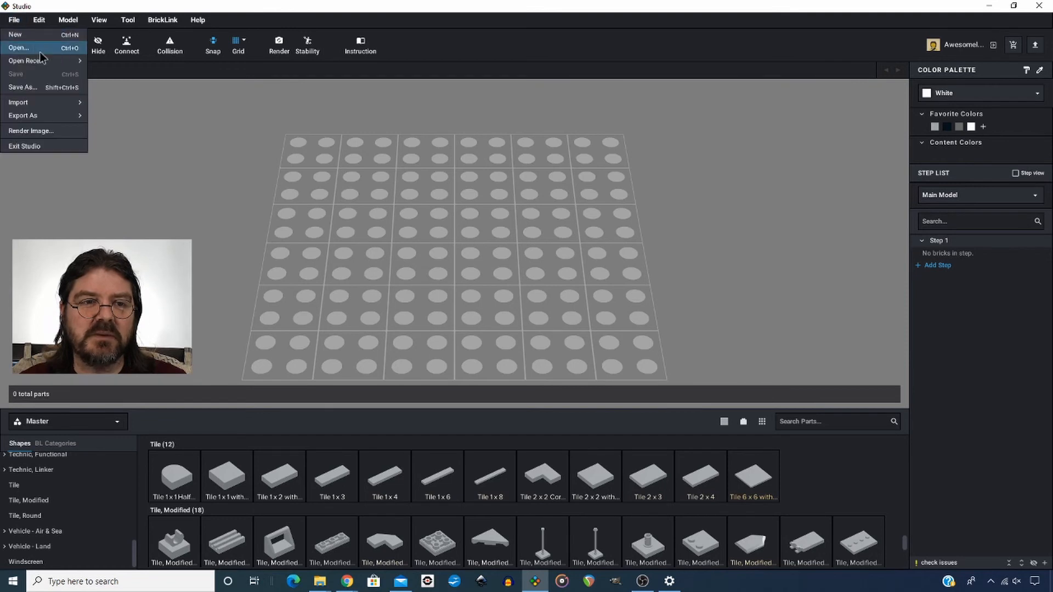
{"action": "mouse_move", "coordinate": [57, 104]}
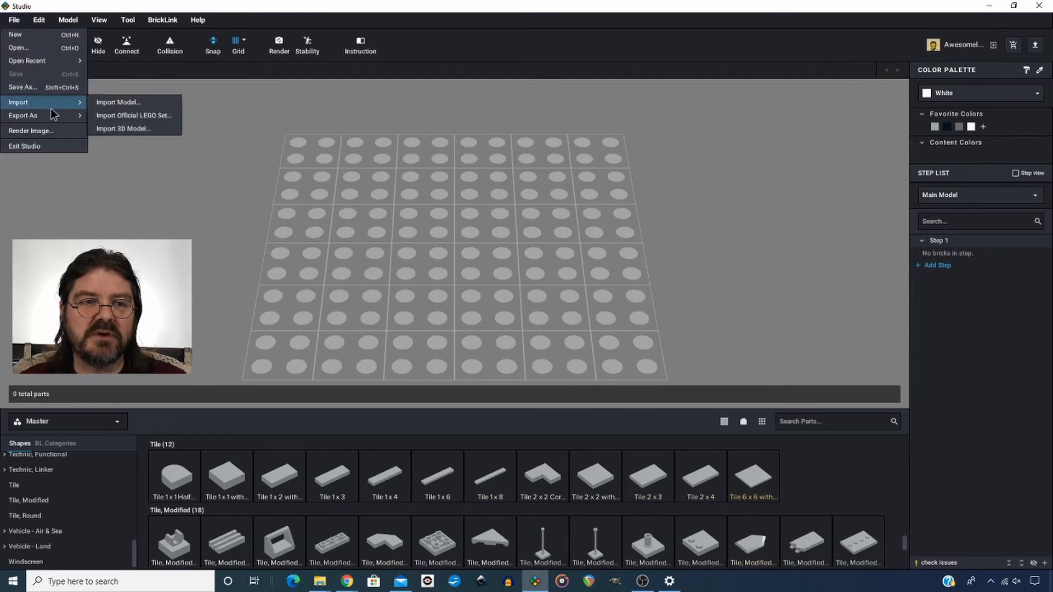
{"action": "left_click", "coordinate": [146, 116]}
{"action": "type", "text": "71043"}
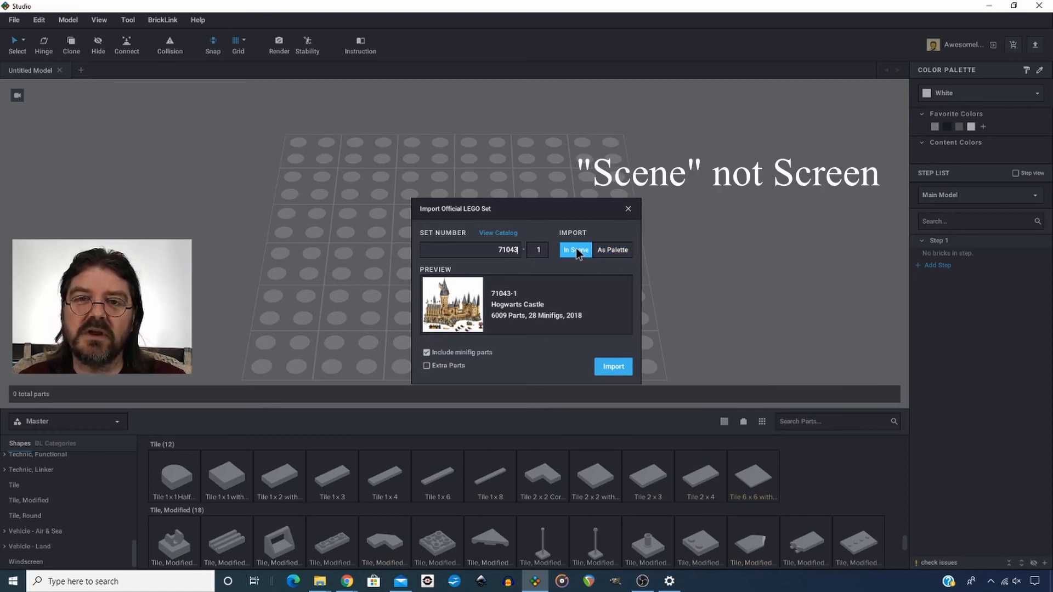
{"action": "left_click", "coordinate": [622, 368]}
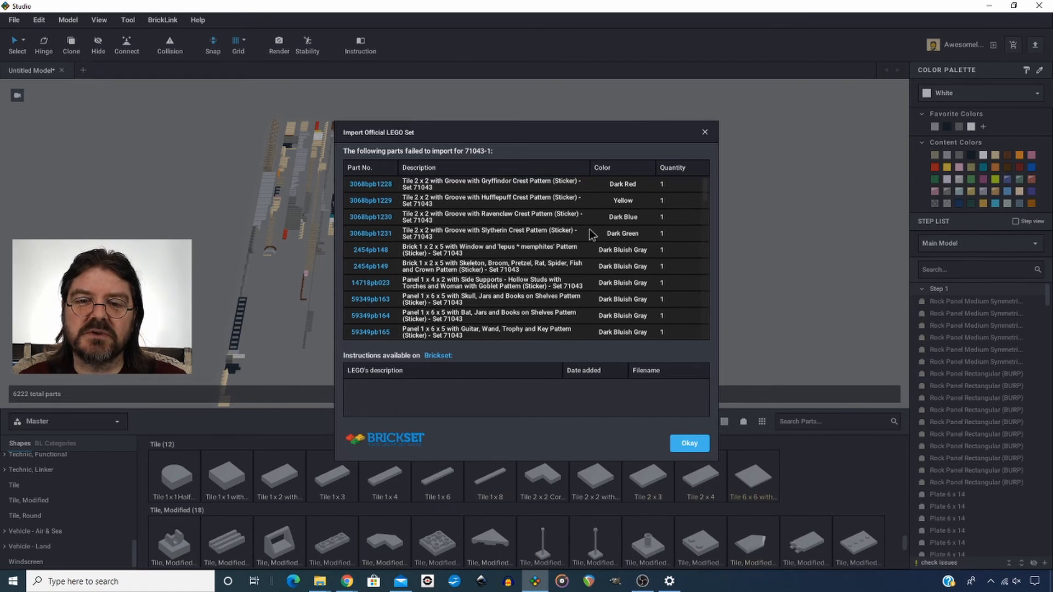
Review the parts that failed to import, close the report, and inspect the imported pieces in the scene
{"action": "scroll", "coordinate": [592, 235], "scroll_direction": "down", "scroll_amount": 4}
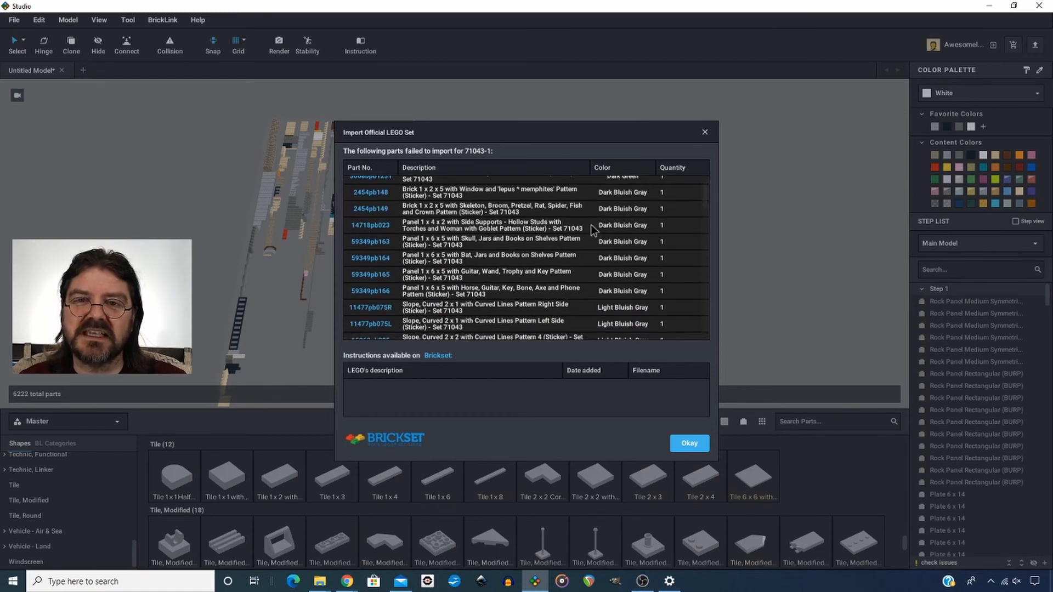
{"action": "left_click", "coordinate": [690, 443]}
{"action": "scroll", "coordinate": [571, 277], "scroll_direction": "down", "scroll_amount": 2}
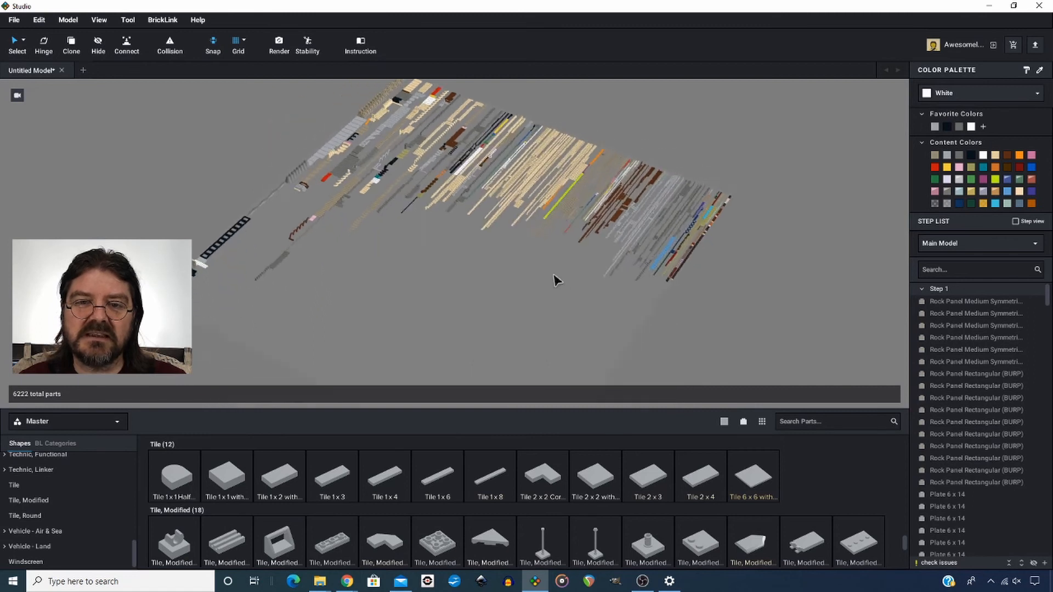
{"action": "left_click_drag", "start_coordinate": [554, 275], "coordinate": [585, 202]}
{"action": "scroll", "coordinate": [541, 266], "scroll_direction": "up", "scroll_amount": 4}
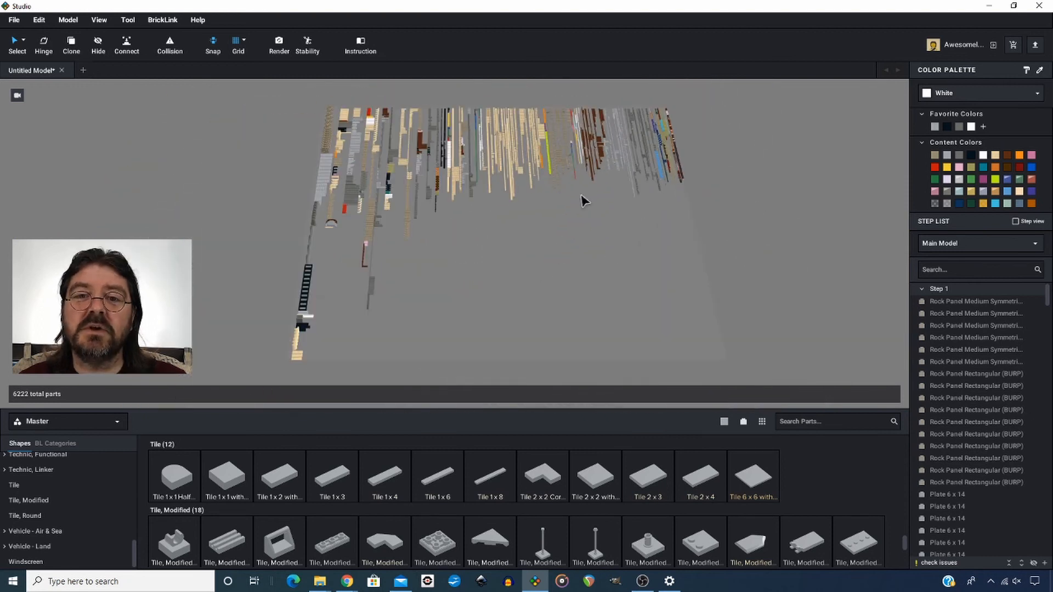
{"action": "left_click", "coordinate": [14, 23]}
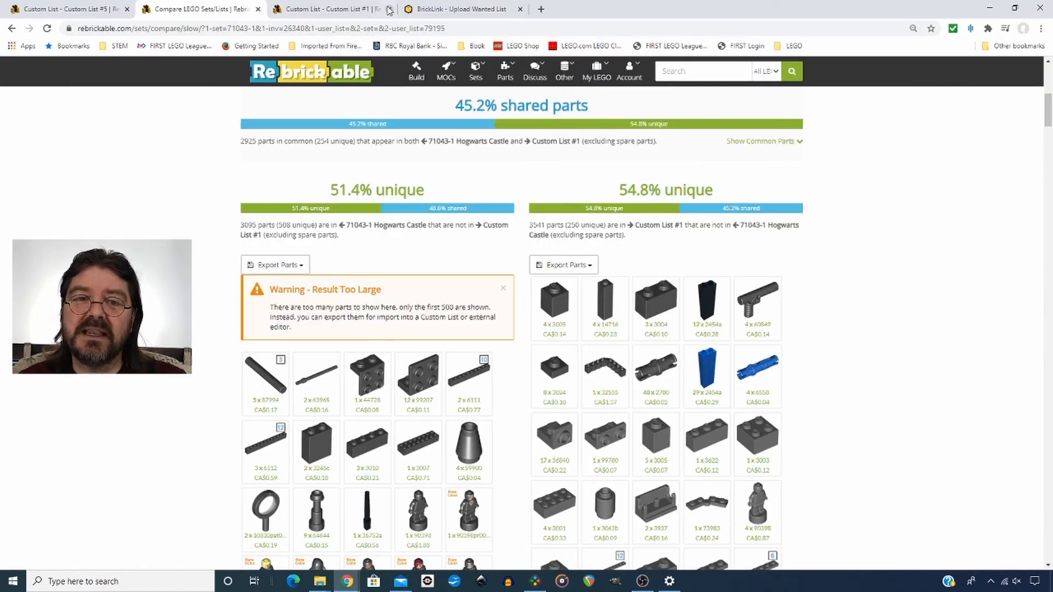
Switch back to Rebrickable, look over Custom List #1, and compare Custom List with Custom List #1
{"action": "left_click", "coordinate": [378, 9]}
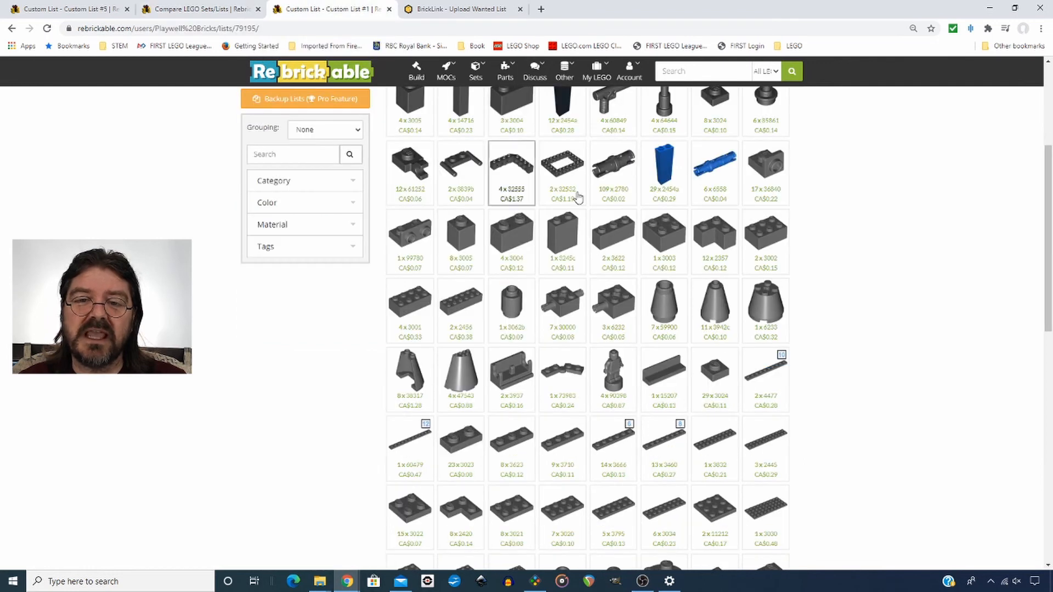
{"action": "scroll", "coordinate": [578, 197], "scroll_direction": "up", "scroll_amount": 4}
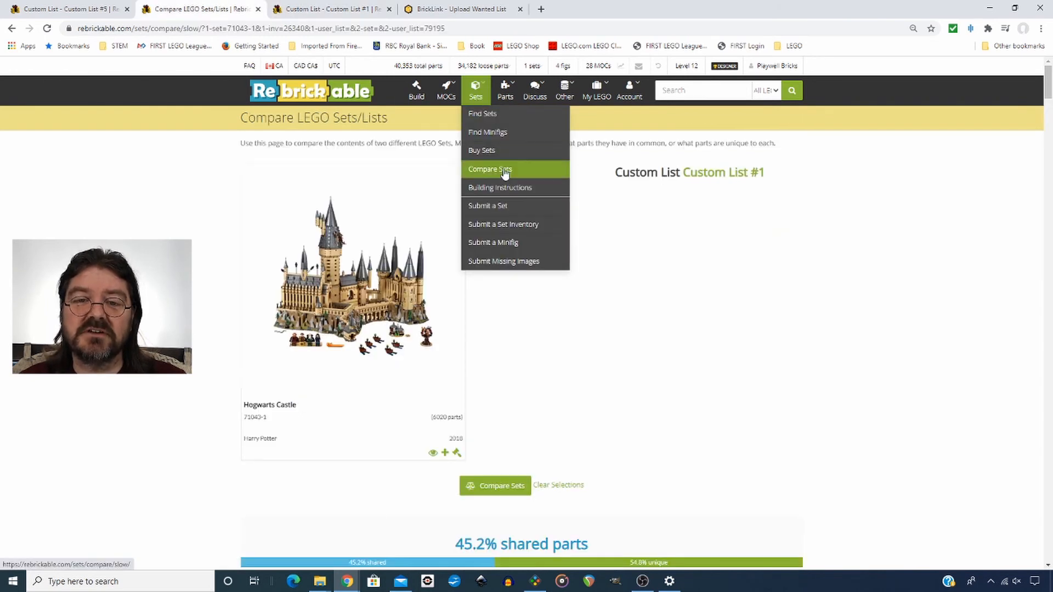
{"action": "left_click", "coordinate": [506, 171]}
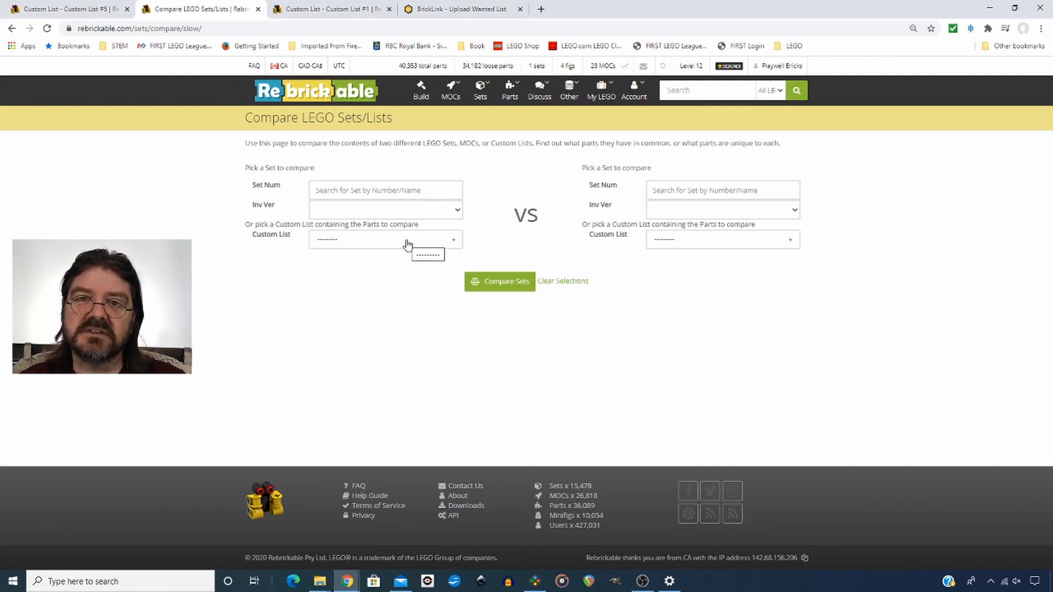
{"action": "left_click", "coordinate": [407, 245]}
{"action": "left_click", "coordinate": [357, 284]}
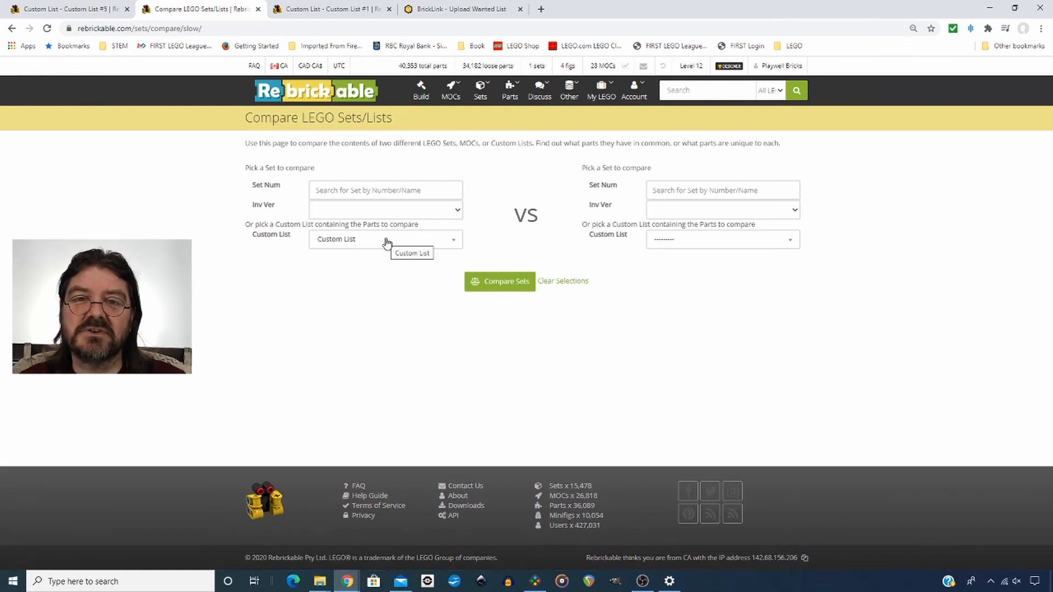
{"action": "left_click", "coordinate": [387, 243]}
{"action": "left_click", "coordinate": [362, 283]}
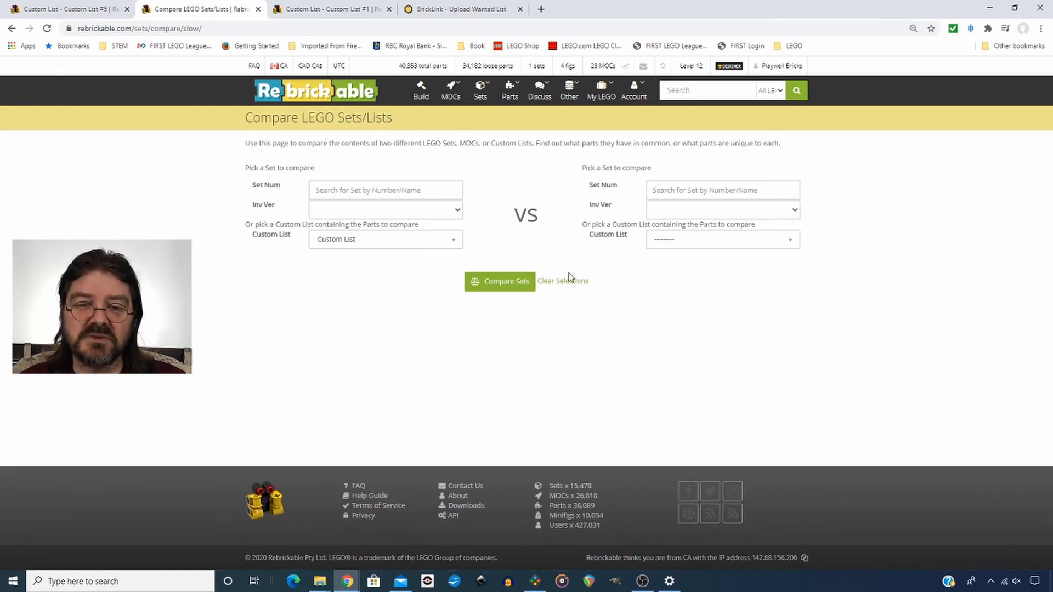
{"action": "left_click", "coordinate": [688, 251]}
{"action": "left_click", "coordinate": [688, 296]}
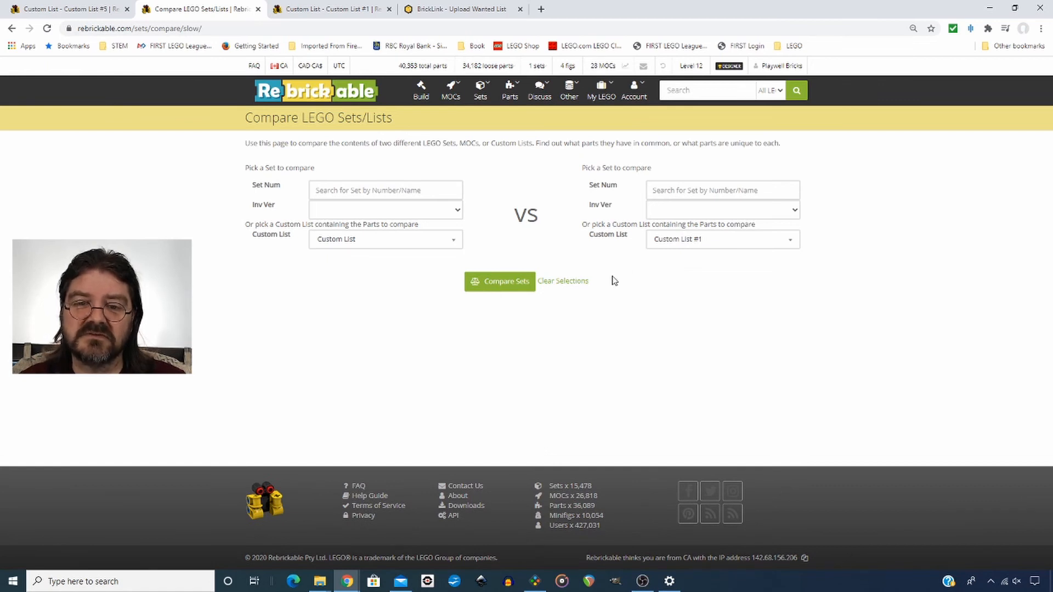
{"action": "left_click", "coordinate": [500, 283]}
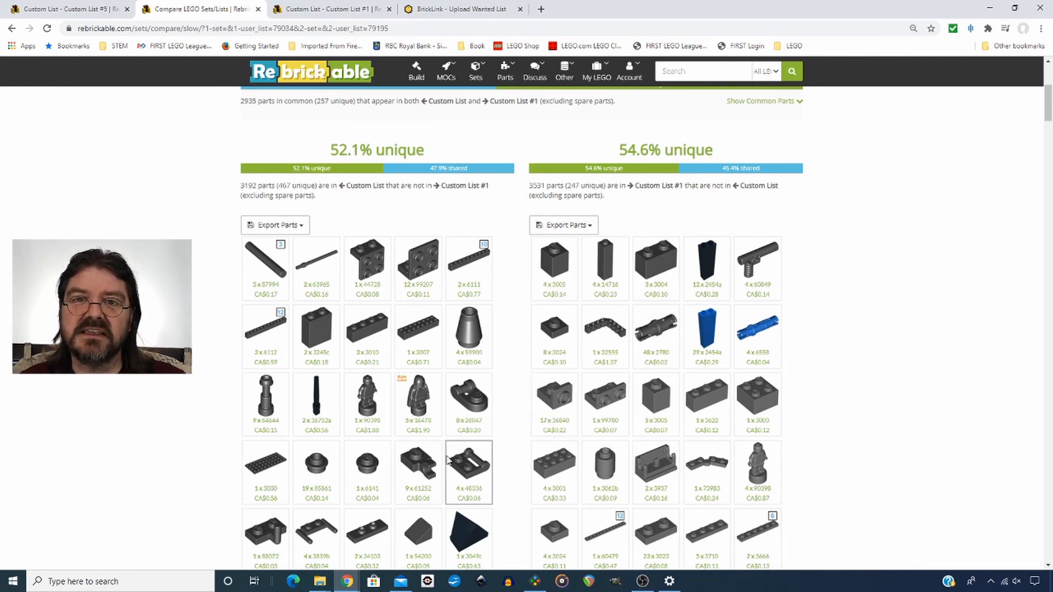
Look through the comparison results and the export formats offered for the parts unique to Custom List #1
{"action": "scroll", "coordinate": [819, 217], "scroll_direction": "down", "scroll_amount": 1}
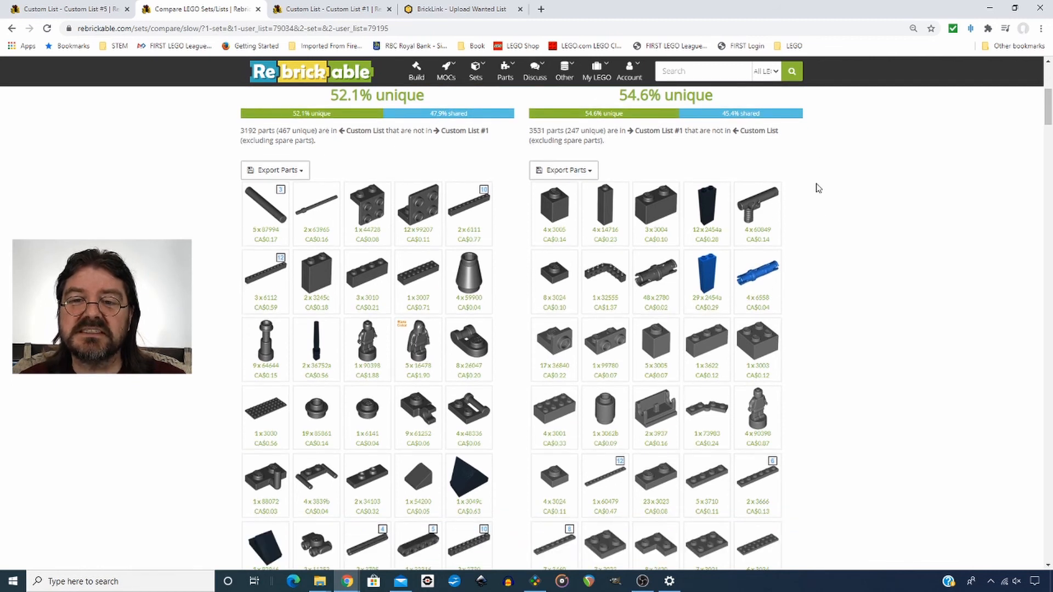
{"action": "left_click", "coordinate": [576, 172]}
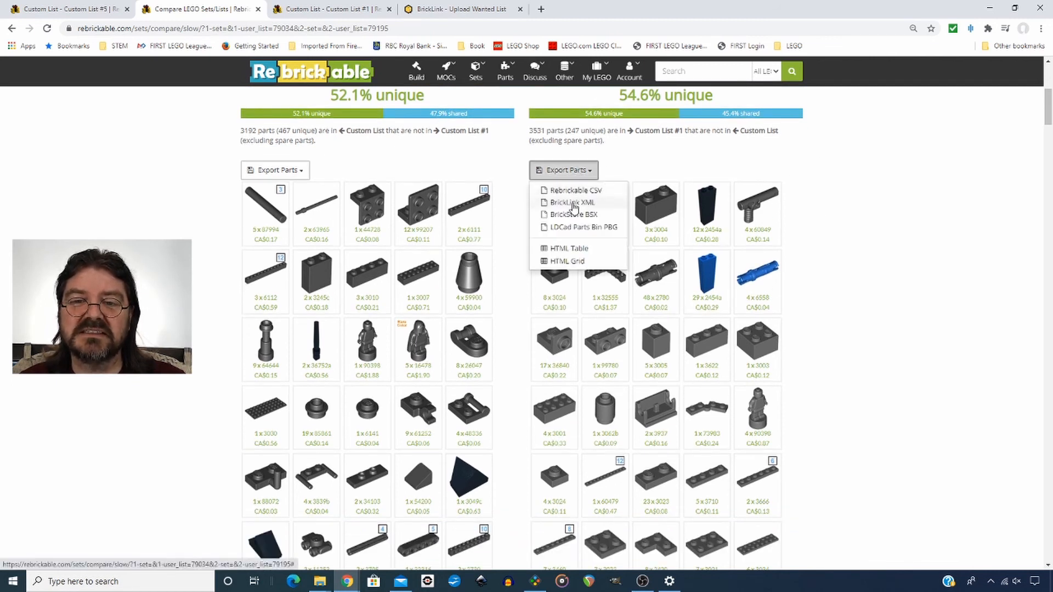
{"action": "left_click", "coordinate": [739, 166]}
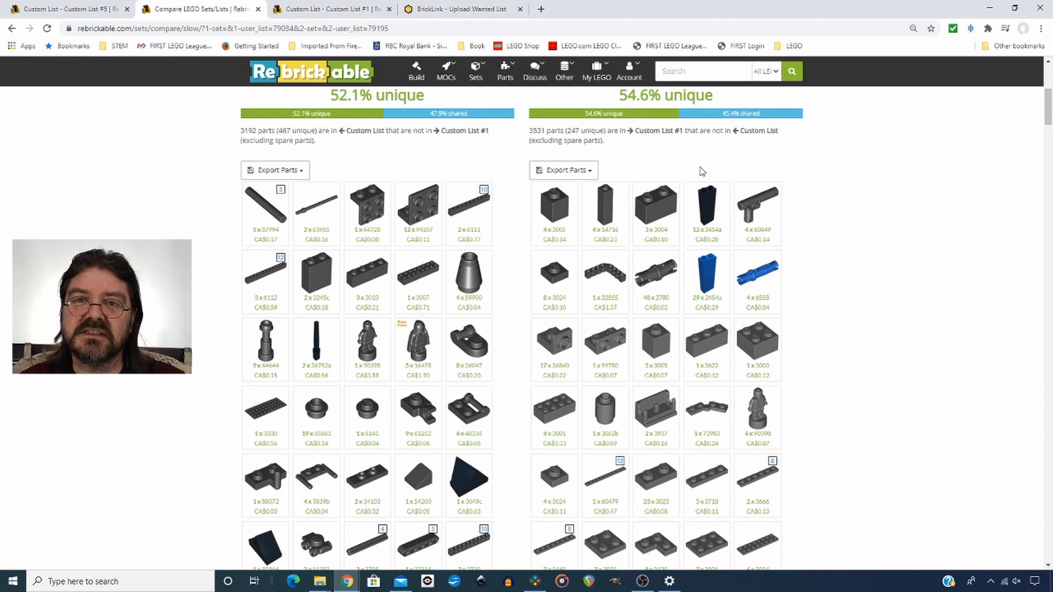
{"action": "scroll", "coordinate": [757, 179], "scroll_direction": "up", "scroll_amount": 6}
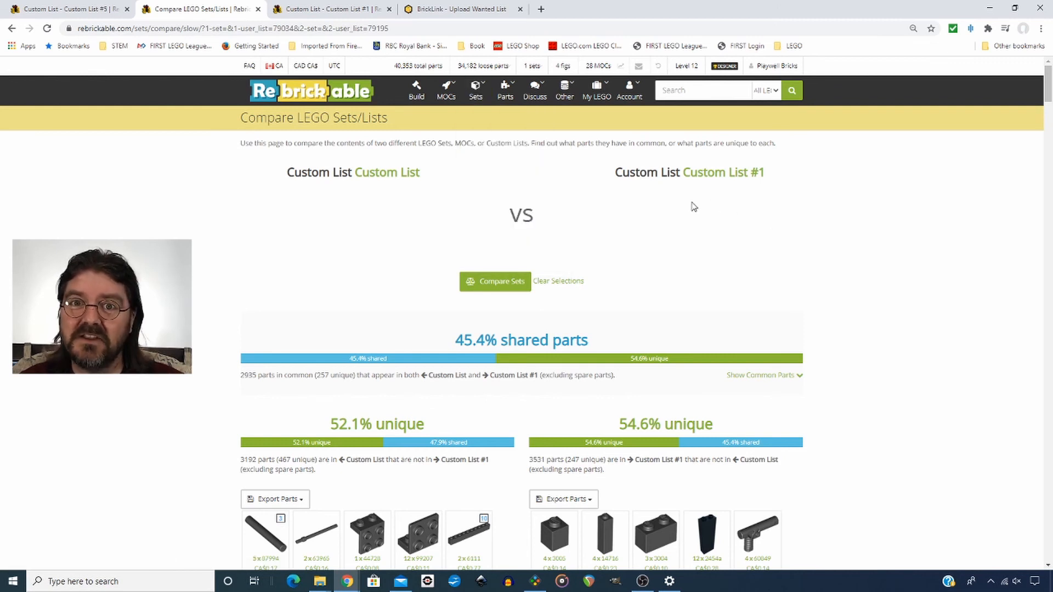
{"action": "scroll", "coordinate": [694, 207], "scroll_direction": "down", "scroll_amount": 1}
{"action": "scroll", "coordinate": [694, 207], "scroll_direction": "up", "scroll_amount": 1}
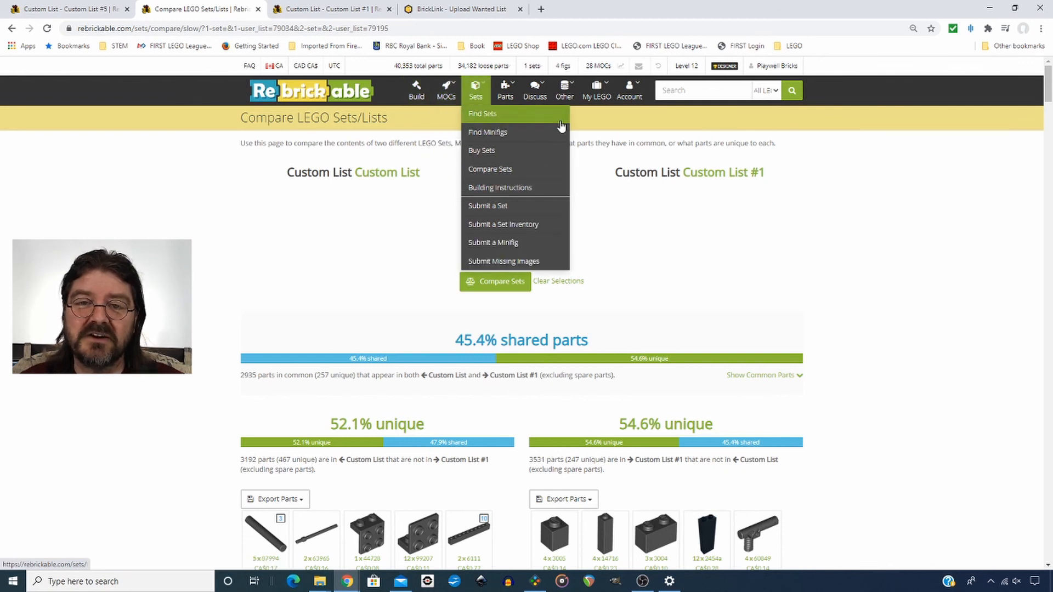
Open the account's own MOCs page
{"action": "mouse_move", "coordinate": [629, 90]}
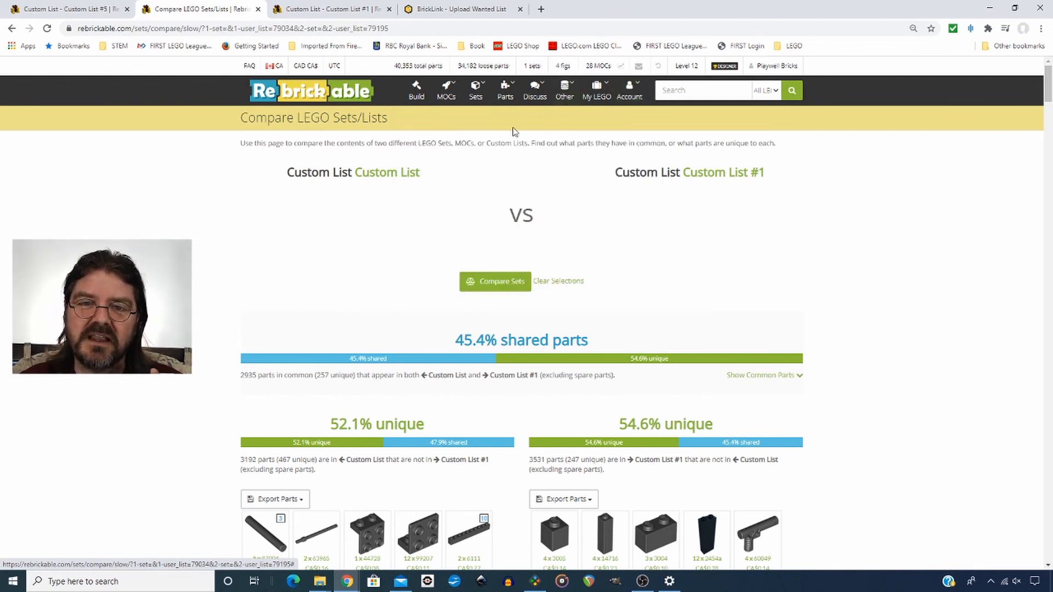
{"action": "left_click", "coordinate": [502, 133]}
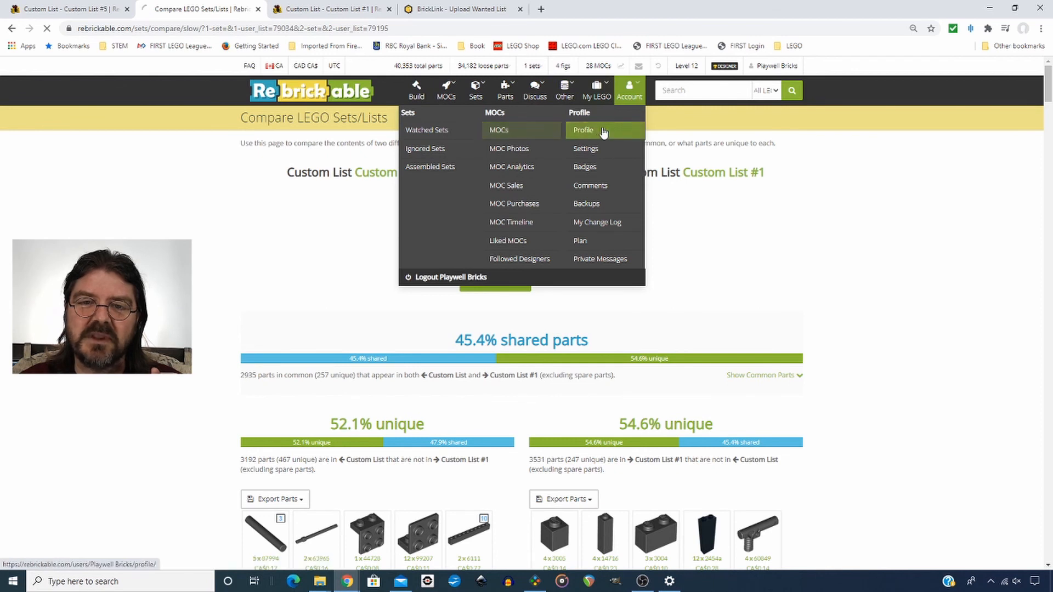